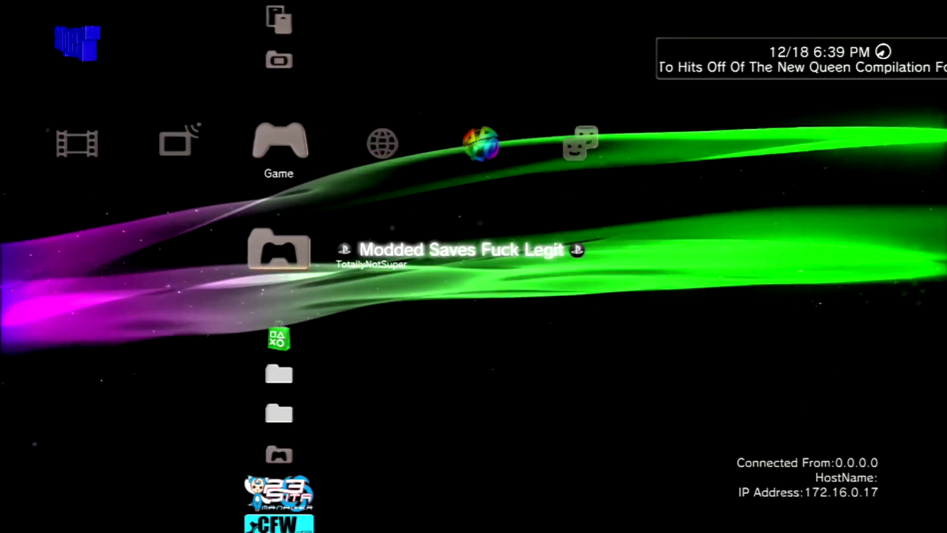
Browse the XMB categories and return to the Game category
key(Left)
key(Left)
key(Left)
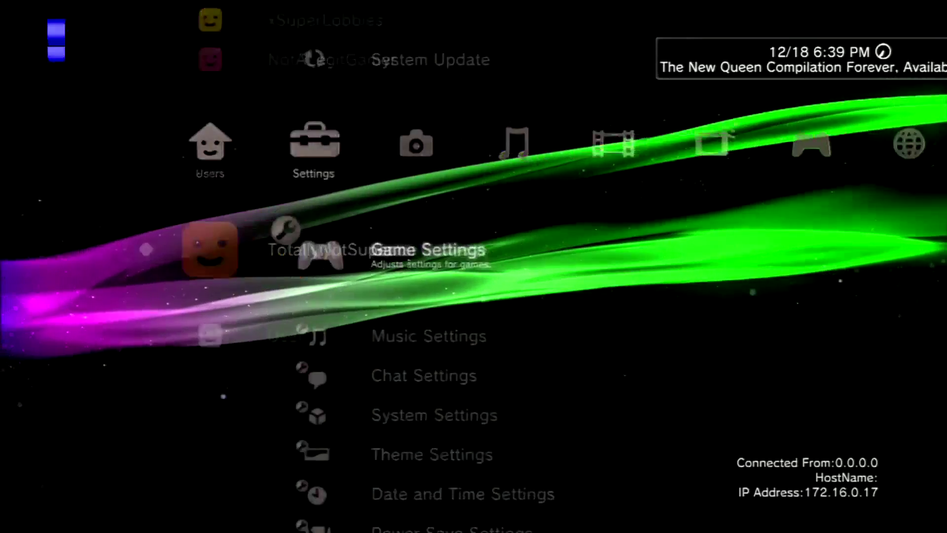
key(Right)
key(Right)
key(Right)
key(Right)
key(Right)
key(Right)
key(Right)
key(Right)
key(Left)
key(Left)
key(Left)
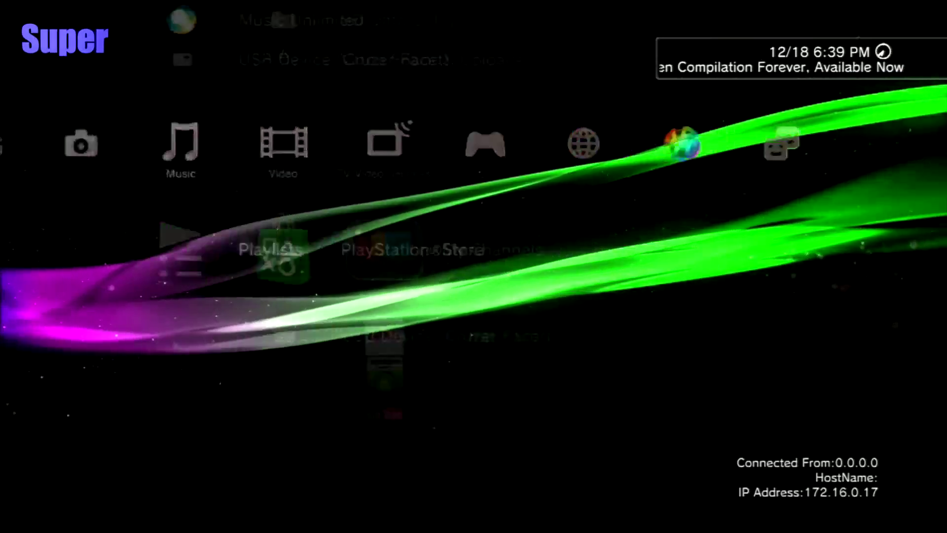
key(Left)
key(Left)
key(Left)
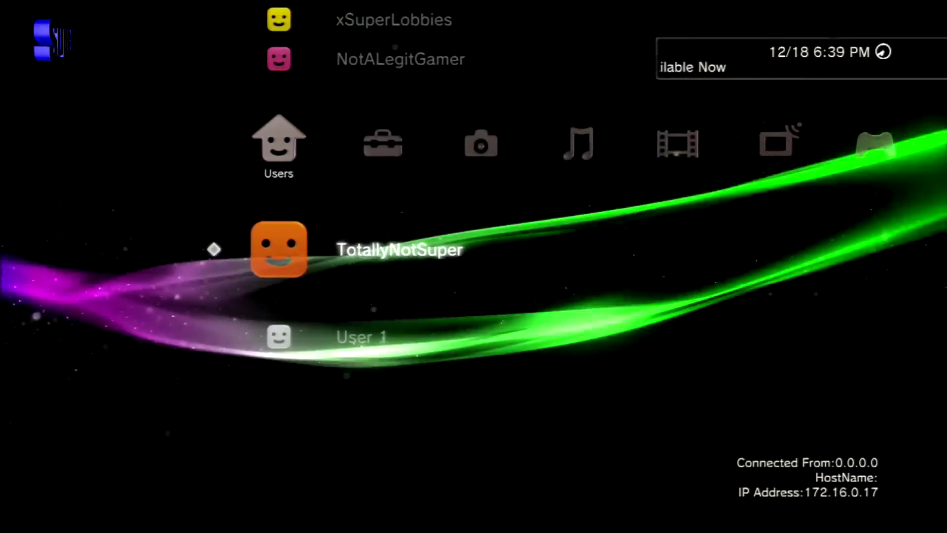
key(Right)
key(Right)
key(Right)
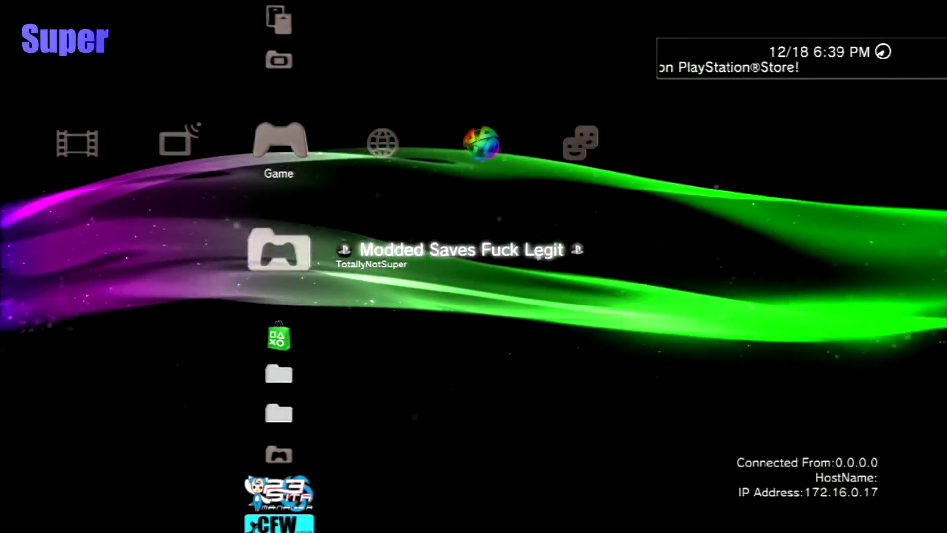
Copy the Modern Warfare 2 save from Modded Saves to USB Device (Cruzer Facet)
key(Return)
key(Up)
key(Up)
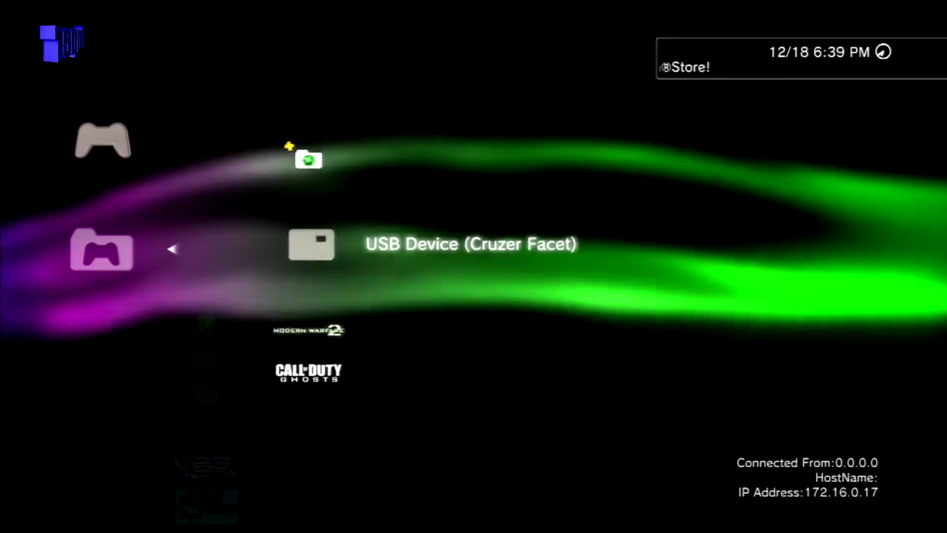
key(Down)
key(Down)
key(Up)
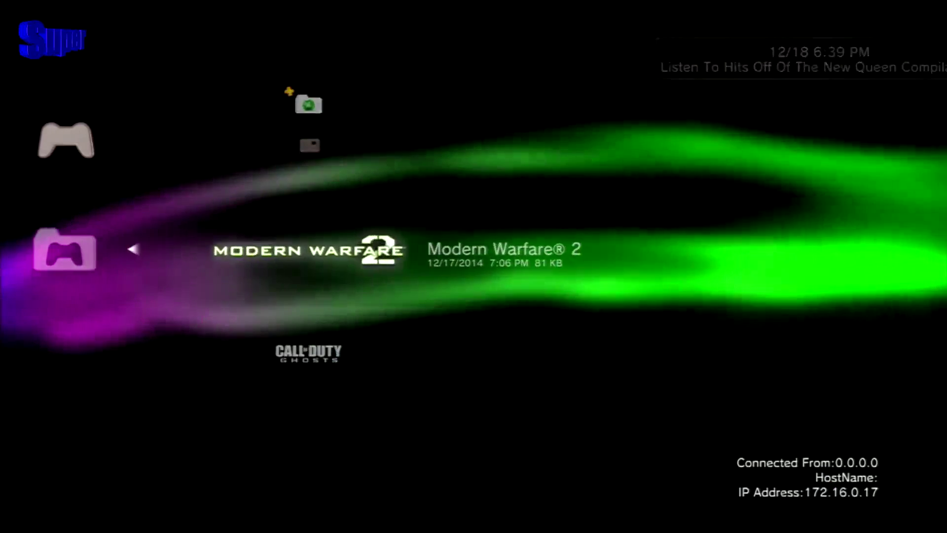
key(Menu)
key(Escape)
key(Down)
key(Up)
key(Menu)
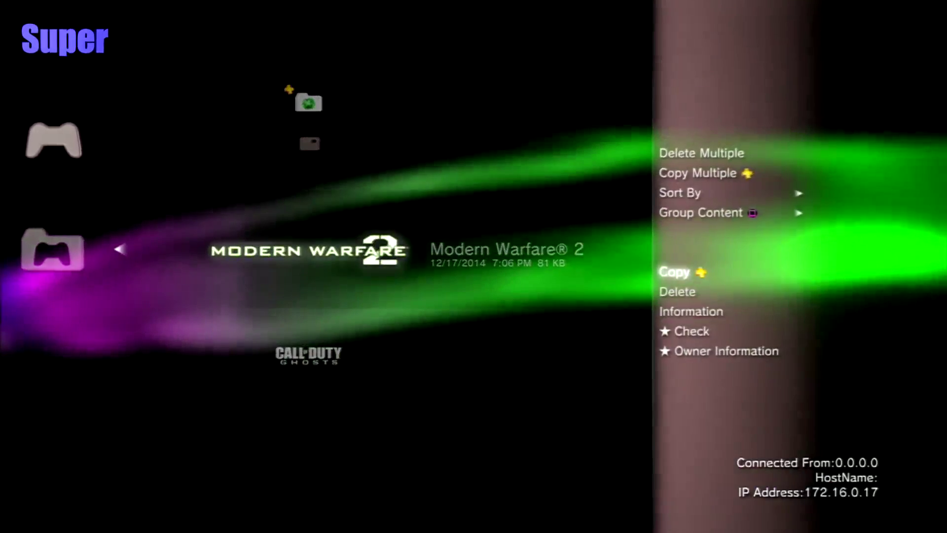
key(Return)
key(Down)
key(Return)
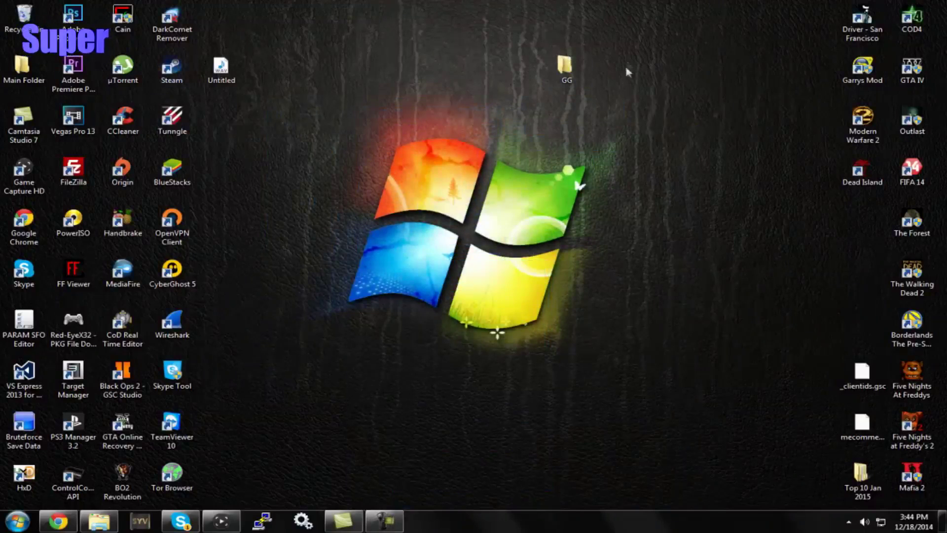
Open the desktop GG folder and look over its 16 NPWR trophy folders
double_click(567, 68)
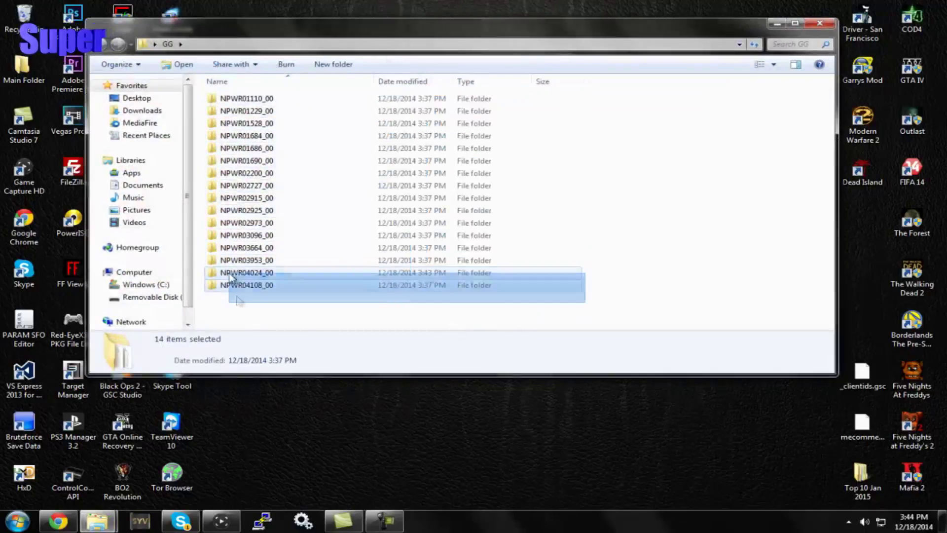
mouse_move(582, 308)
mouse_down()
mouse_move(232, 272)
mouse_move(293, 314)
mouse_move(289, 89)
mouse_up()
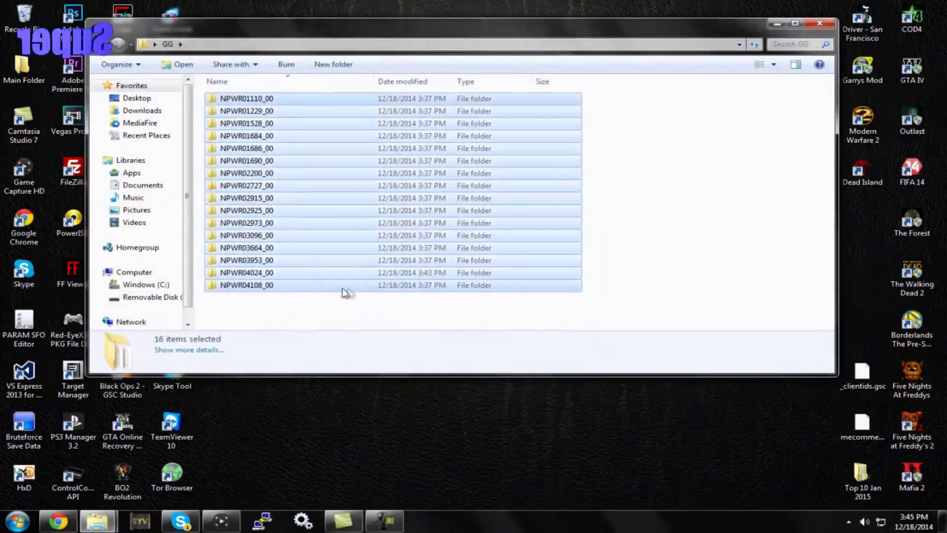
click(504, 320)
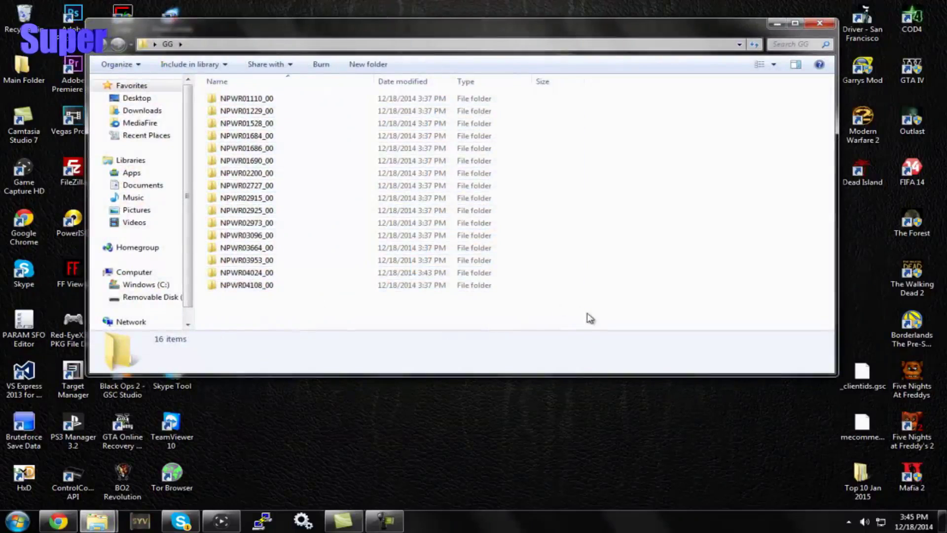
drag(292, 314, 347, 89)
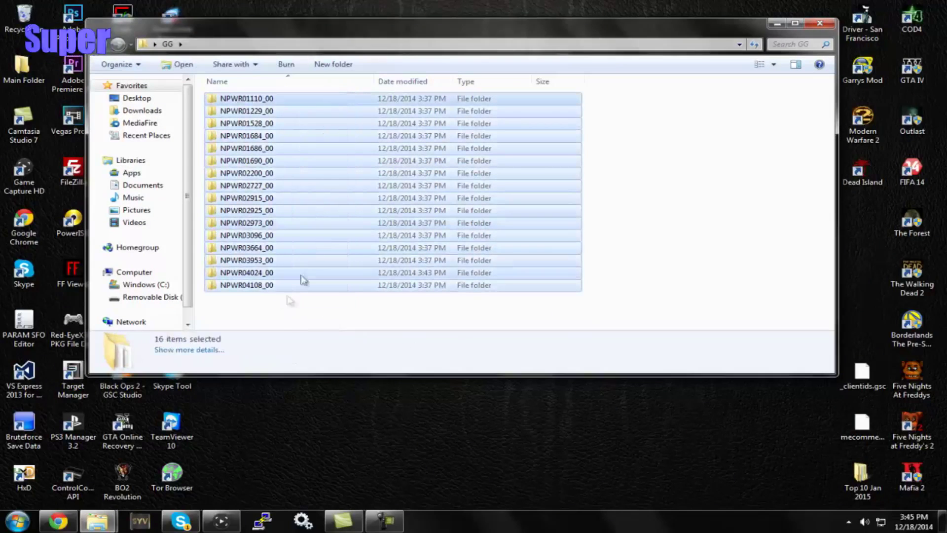
click(306, 313)
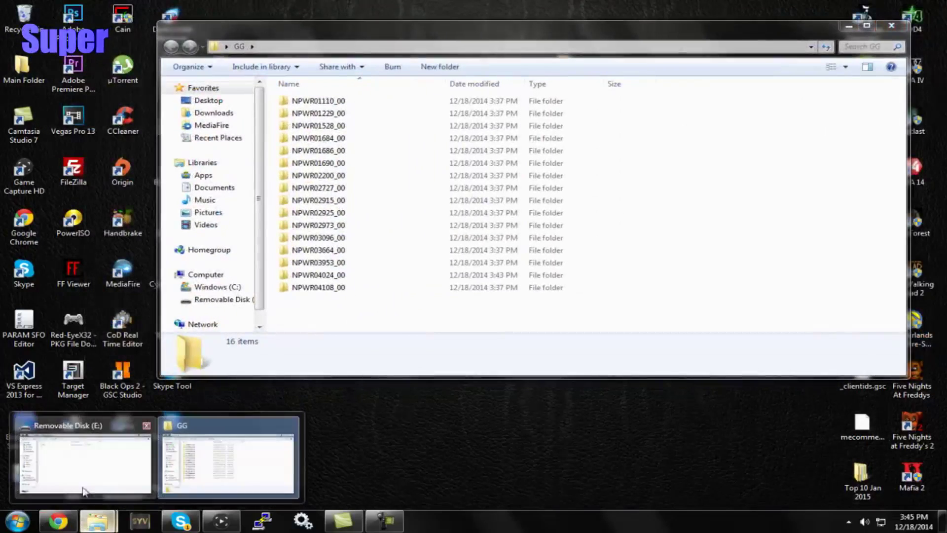
Copy BLUS30377-AUTO from Removable Disk (E:) PS3\SAVEDATA into the GG folder
mouse_move(97, 521)
click(82, 459)
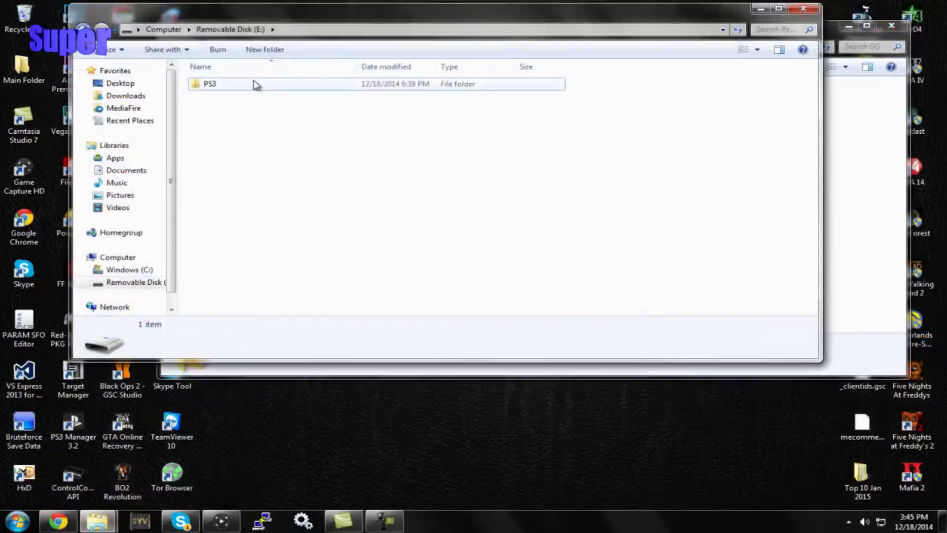
double_click(254, 84)
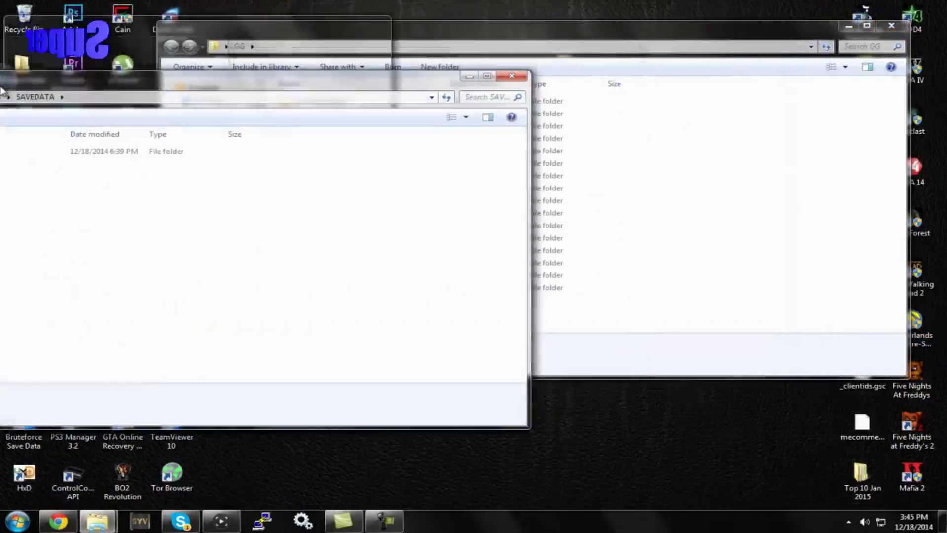
click(162, 84)
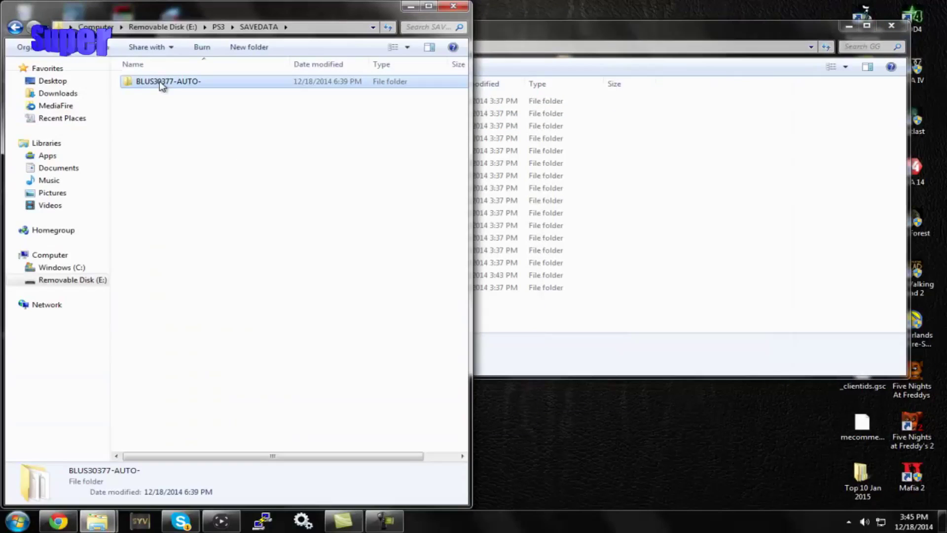
click(457, 7)
key(ctrl+v)
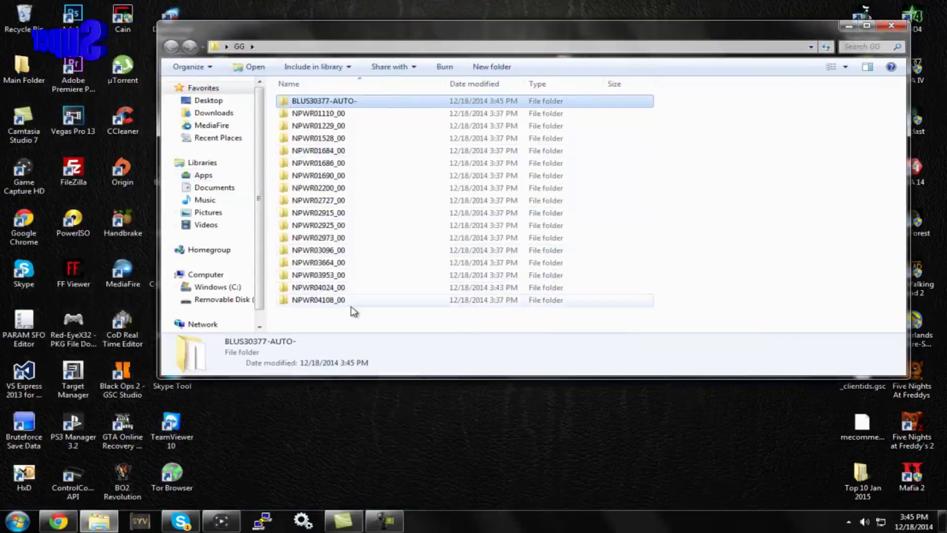
mouse_move(344, 319)
mouse_down()
mouse_move(711, 119)
mouse_move(576, 328)
mouse_move(843, 68)
mouse_up()
click(683, 140)
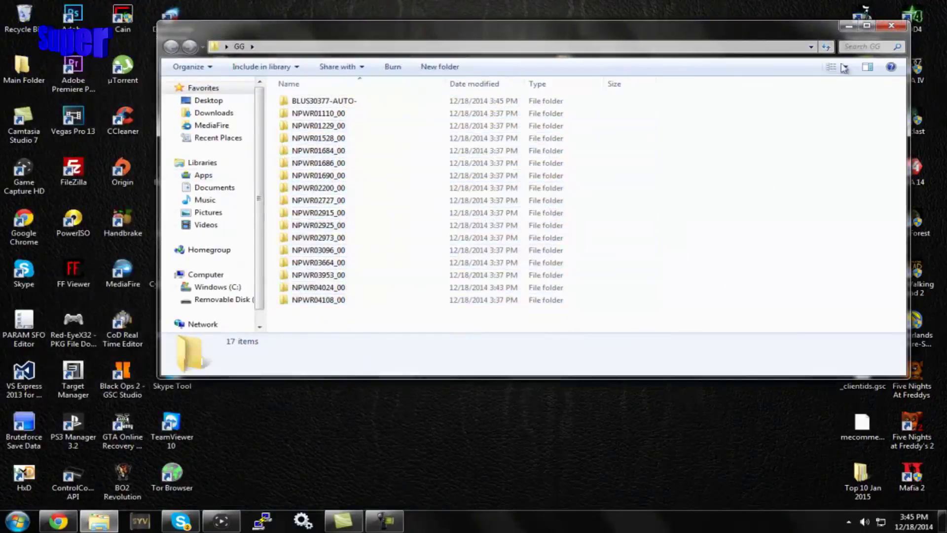
Launch Bruteforce Save Data and load the GG folder as the save source
click(892, 26)
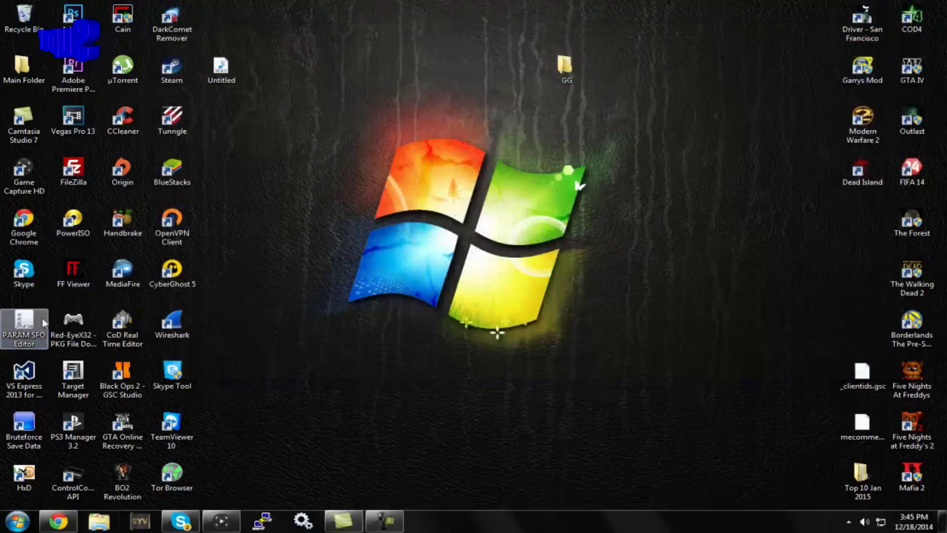
double_click(24, 425)
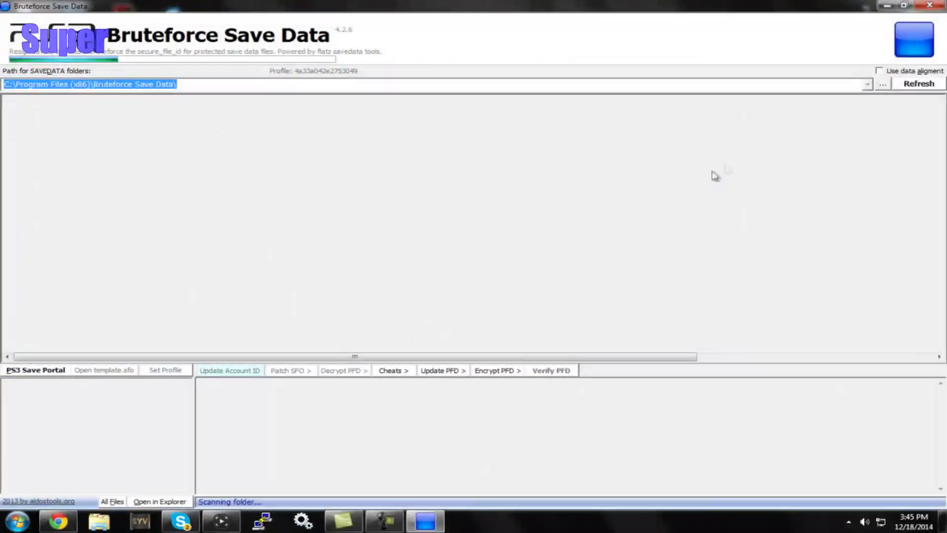
click(685, 95)
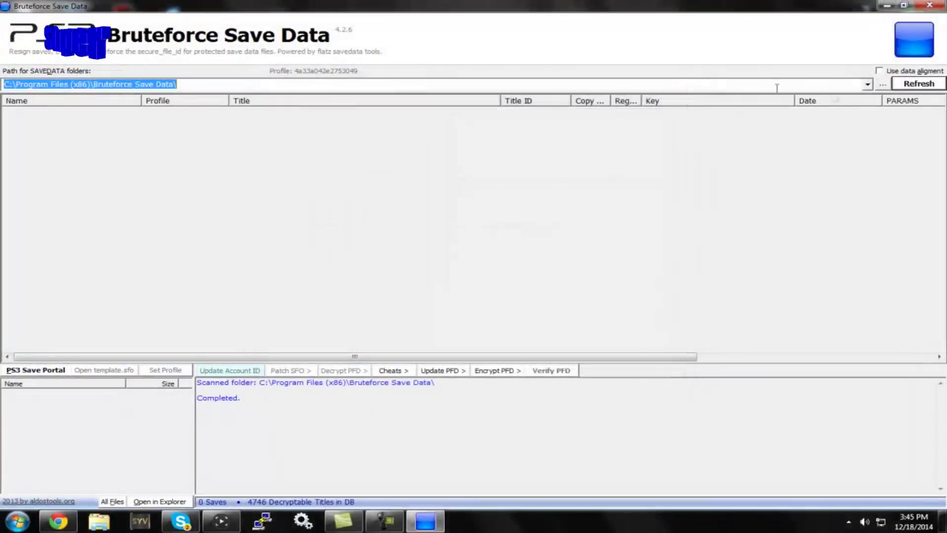
click(883, 84)
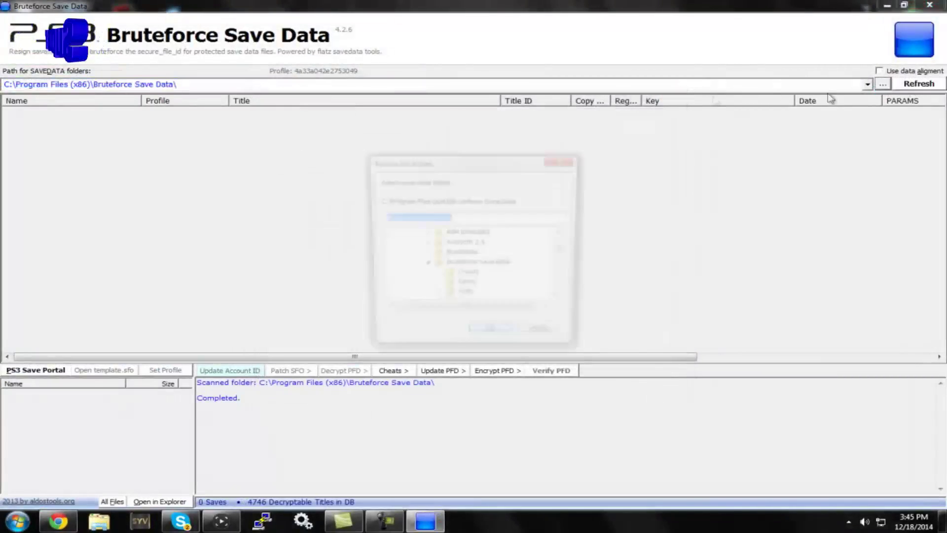
scroll(571, 245, down, 2)
scroll(570, 313, down, 5)
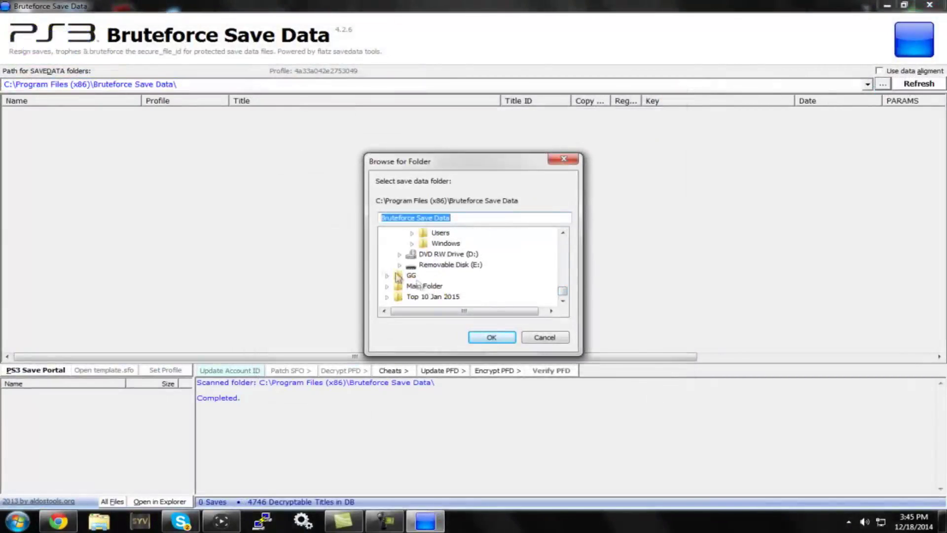
click(411, 275)
click(492, 337)
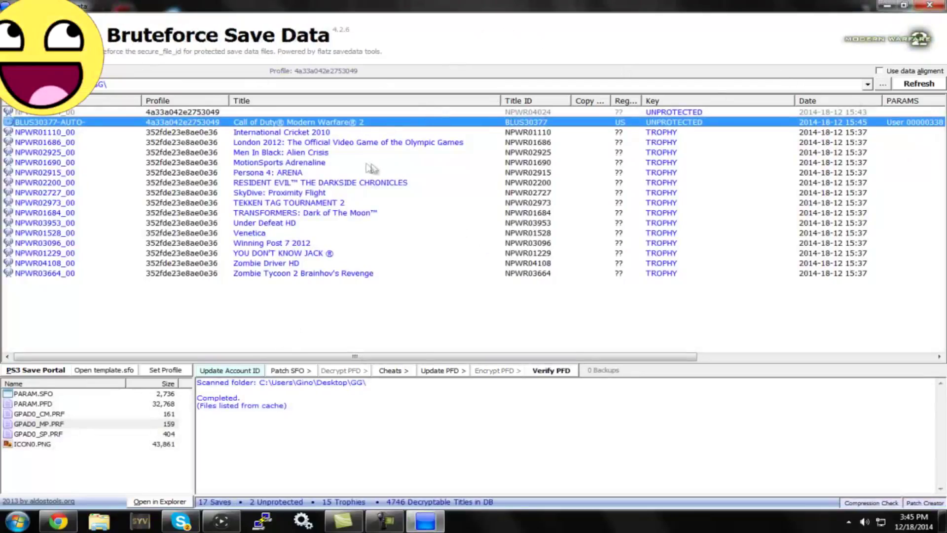
Set the Modern Warfare 2 save's PARAM.SFO as template.sfo via Set Profile
click(189, 126)
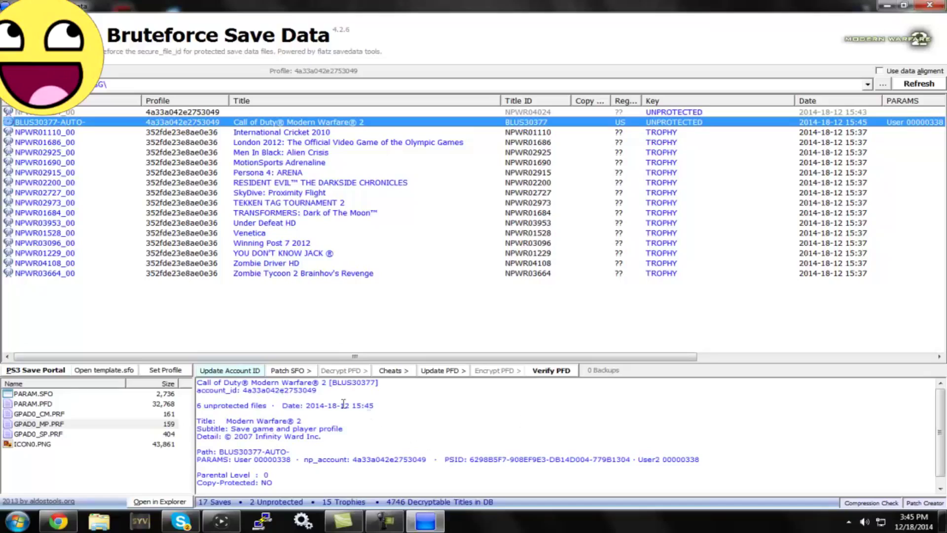
click(169, 370)
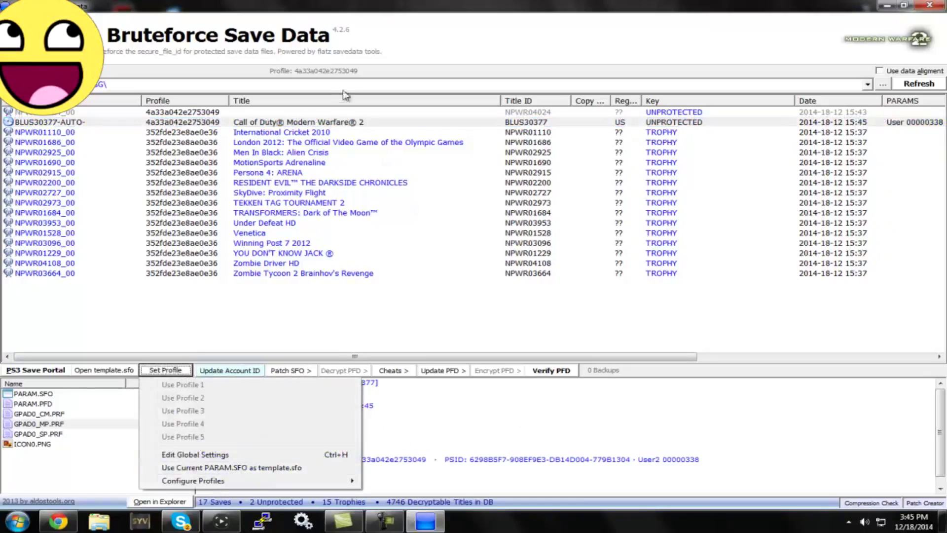
click(289, 467)
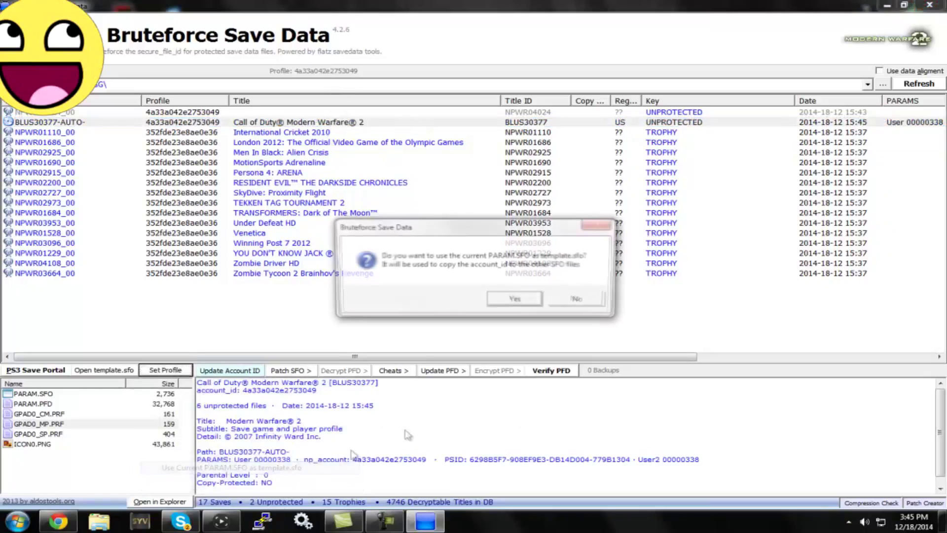
click(524, 304)
click(567, 168)
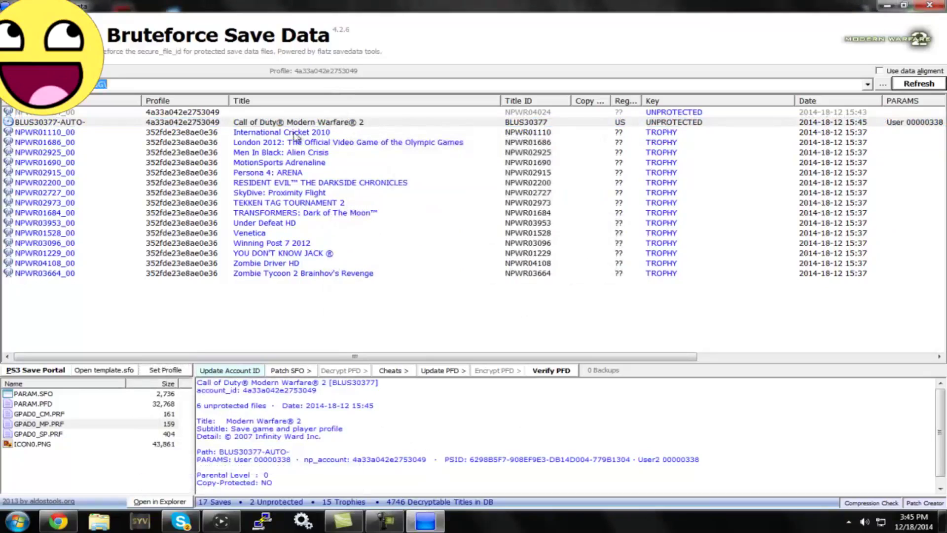
Fully rebuild trophy folder NPWR04024 and encrypt its decrypted files
click(301, 115)
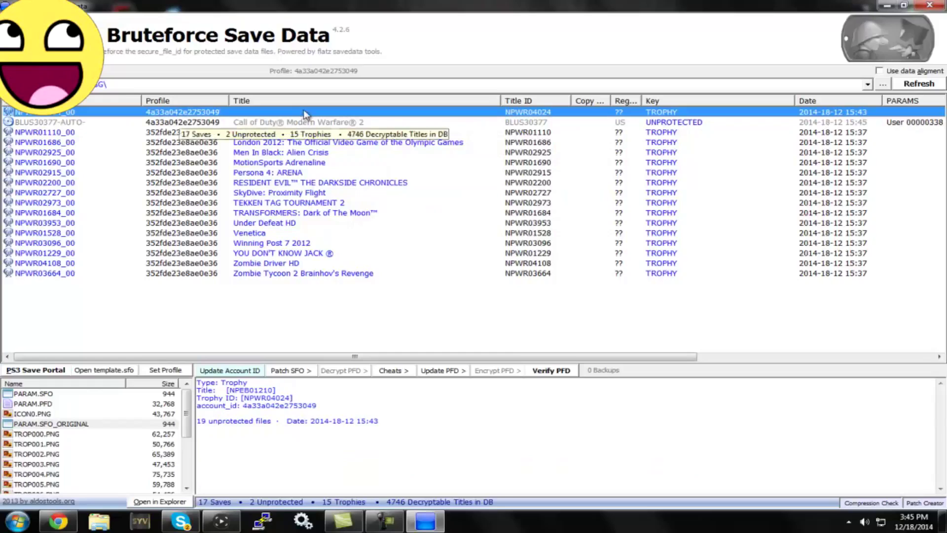
double_click(306, 114)
click(447, 299)
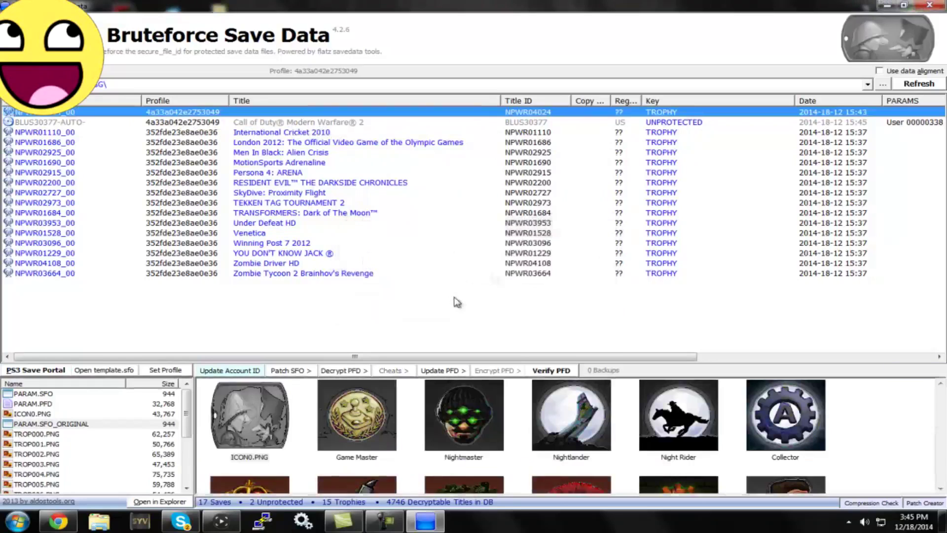
click(517, 373)
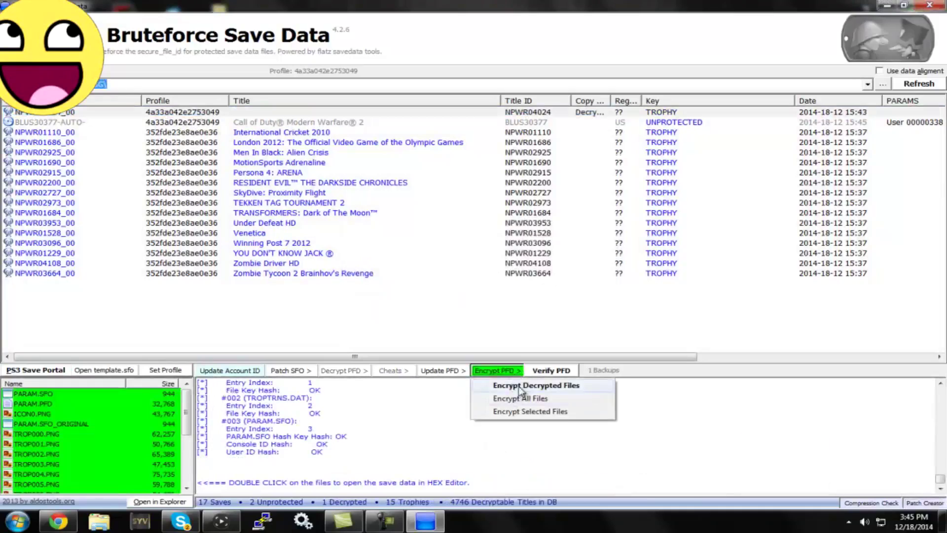
click(521, 389)
click(435, 302)
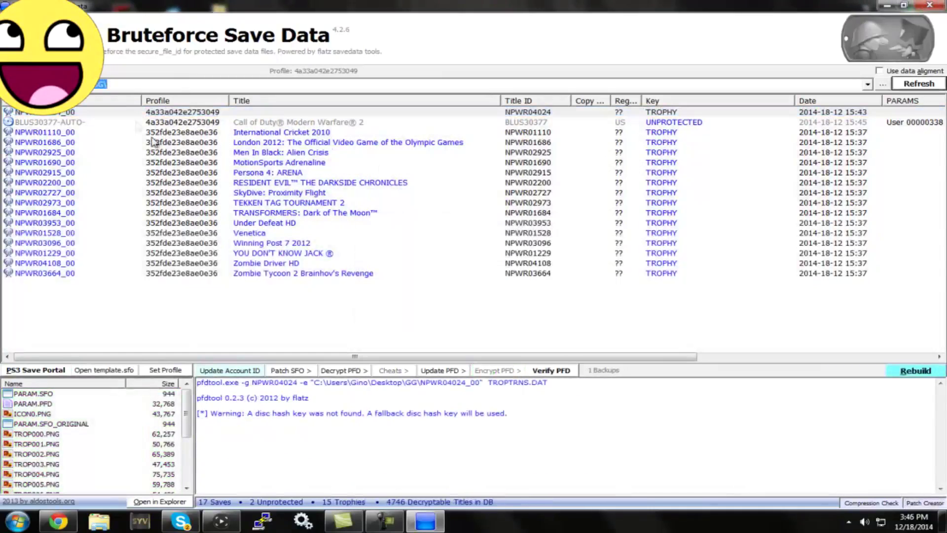
Fully rebuild and re-encrypt the International Cricket 2010 trophy folder
click(290, 133)
double_click(289, 138)
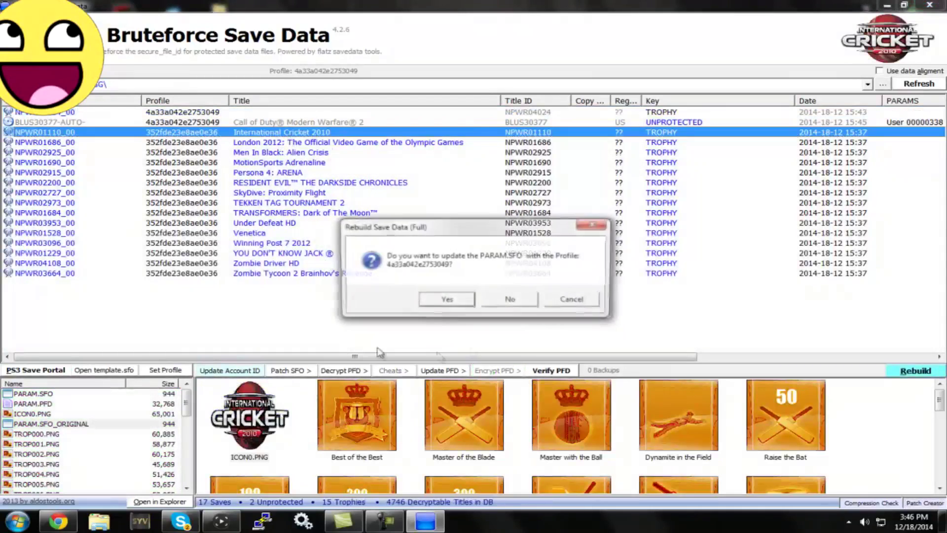
click(453, 302)
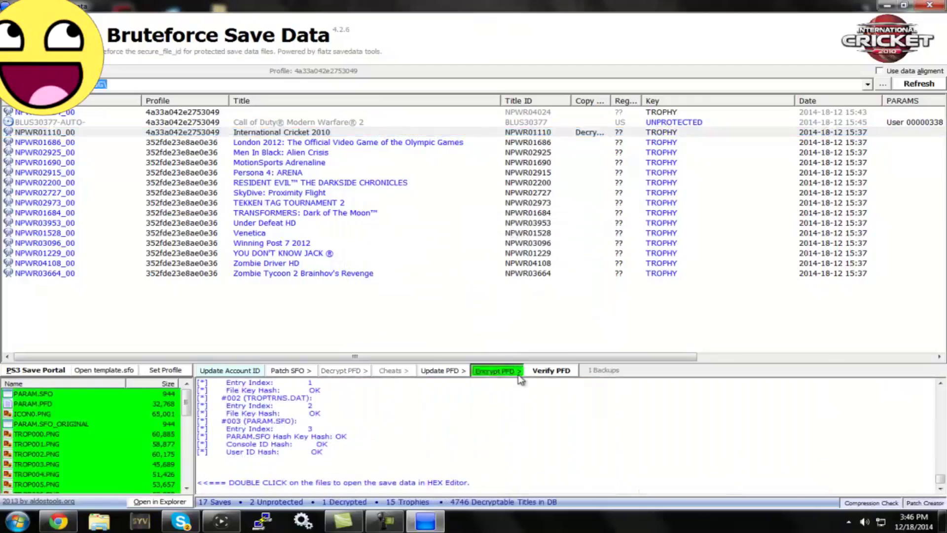
click(520, 378)
click(519, 398)
click(423, 299)
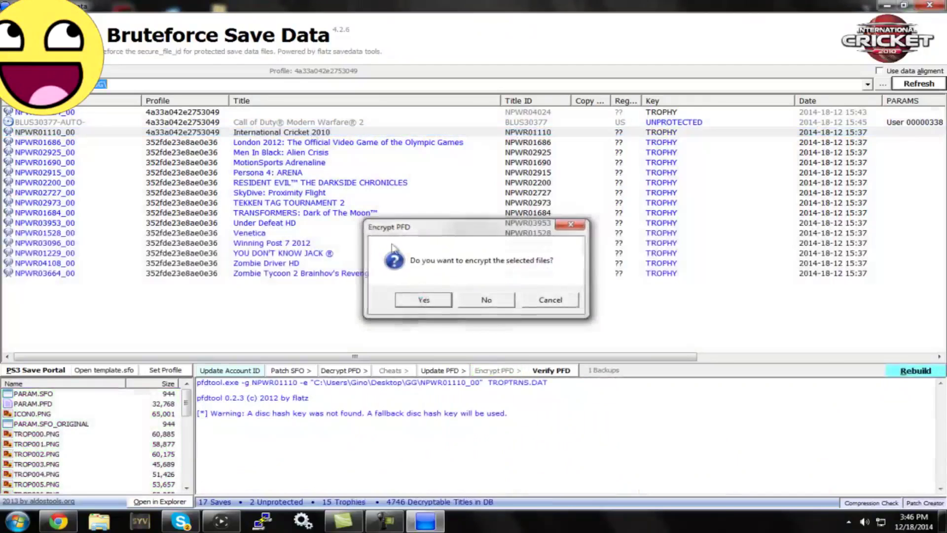
click(212, 144)
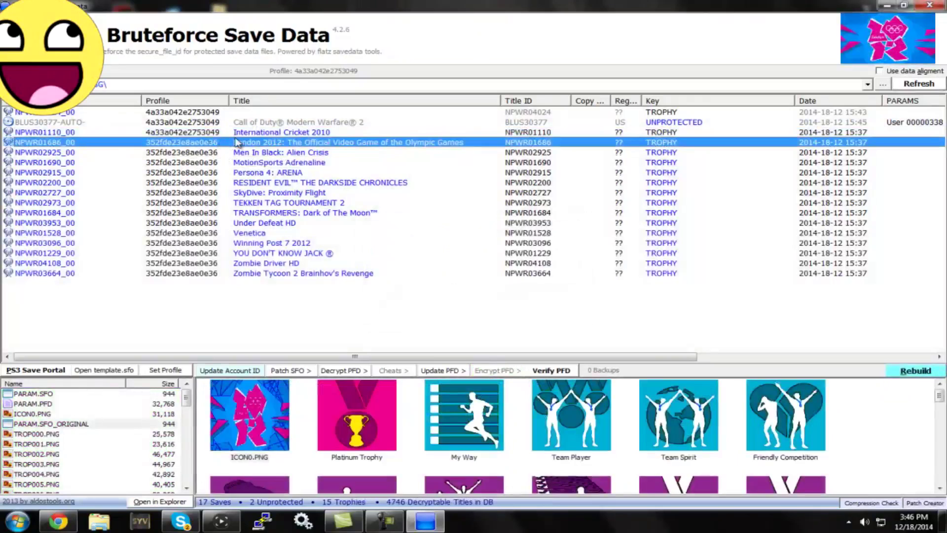
Extend the selection from London 2012 down through Zombie Driver HD with Shift+Down
key(shift+Down)
key(shift+Down)
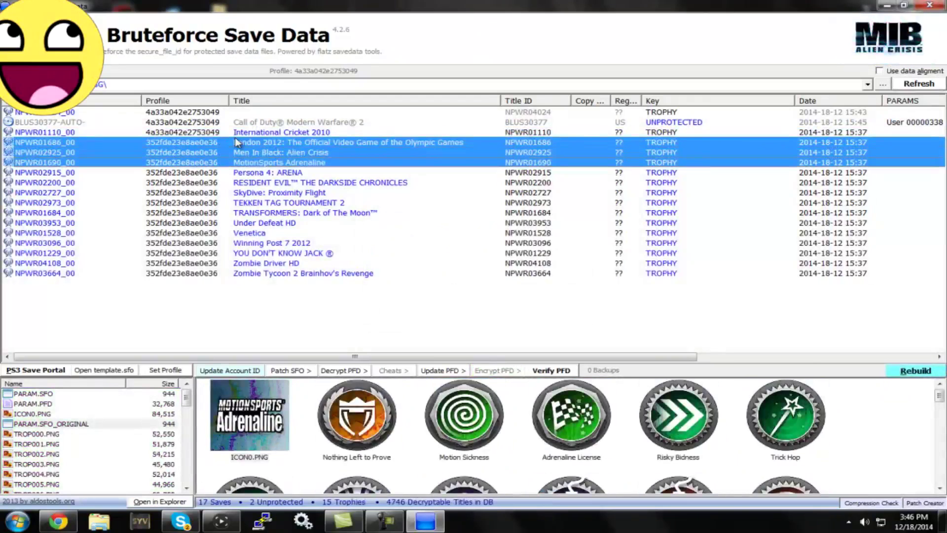
key(shift+Down)
key(shift+Down)
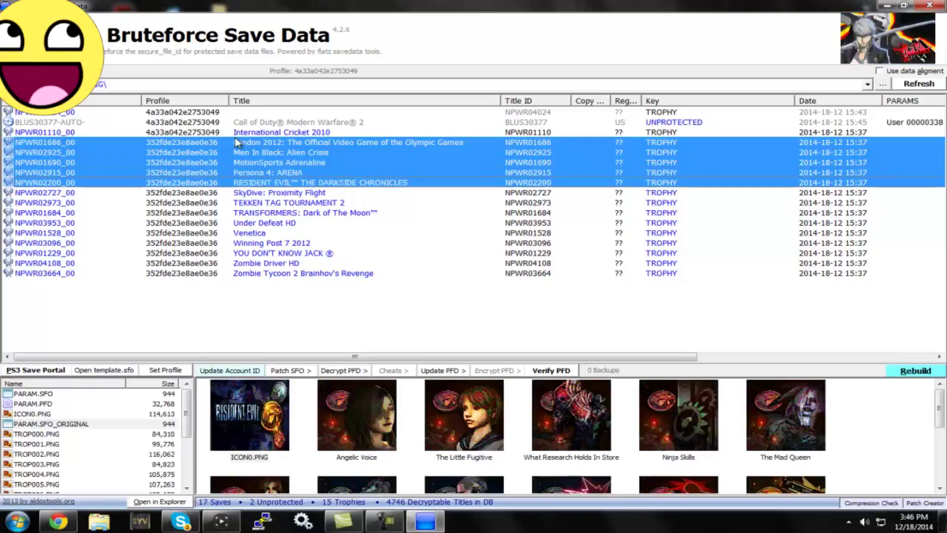
key(shift+Down)
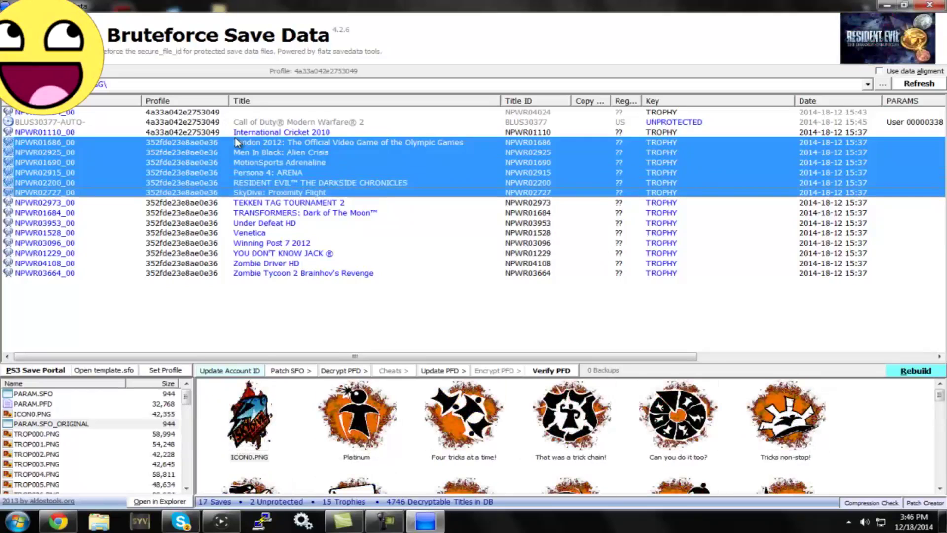
key(shift+Down)
key(shift+Down)
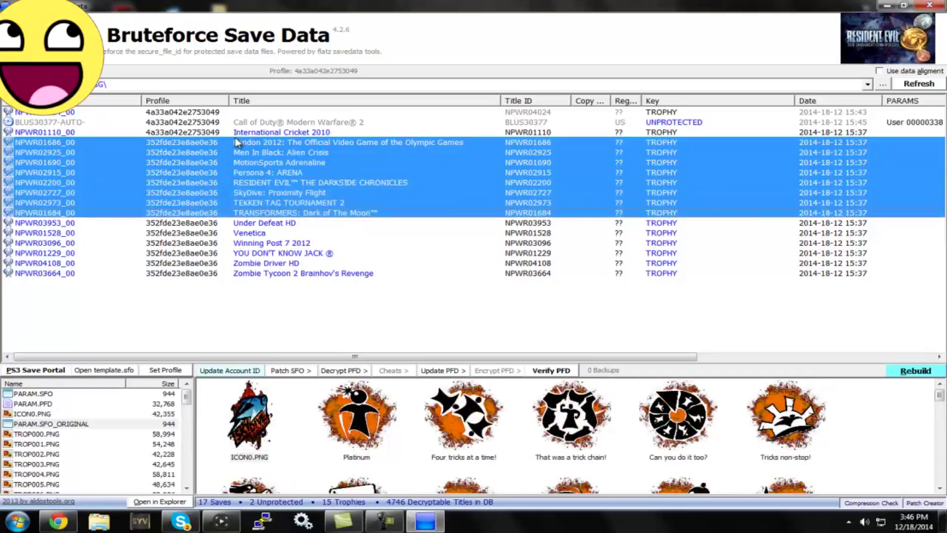
key(shift+Down)
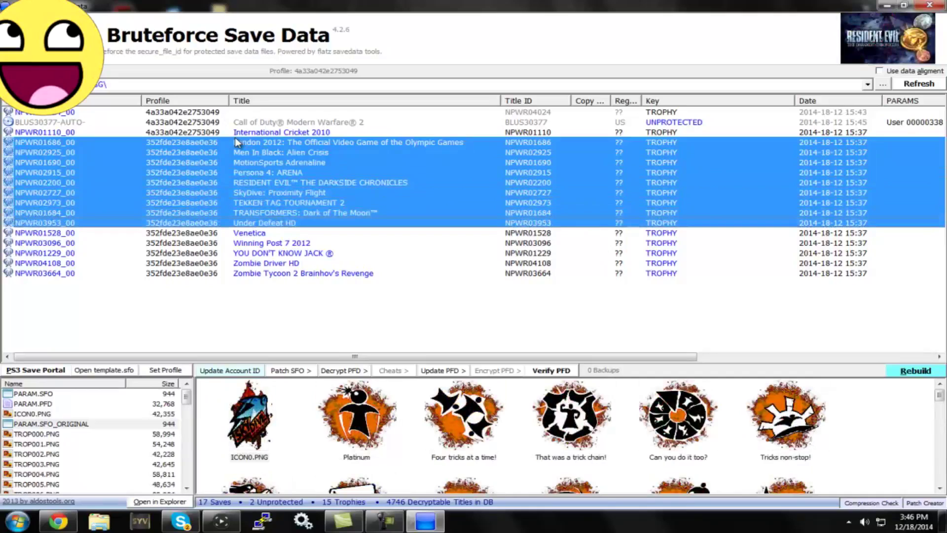
key(shift+Down)
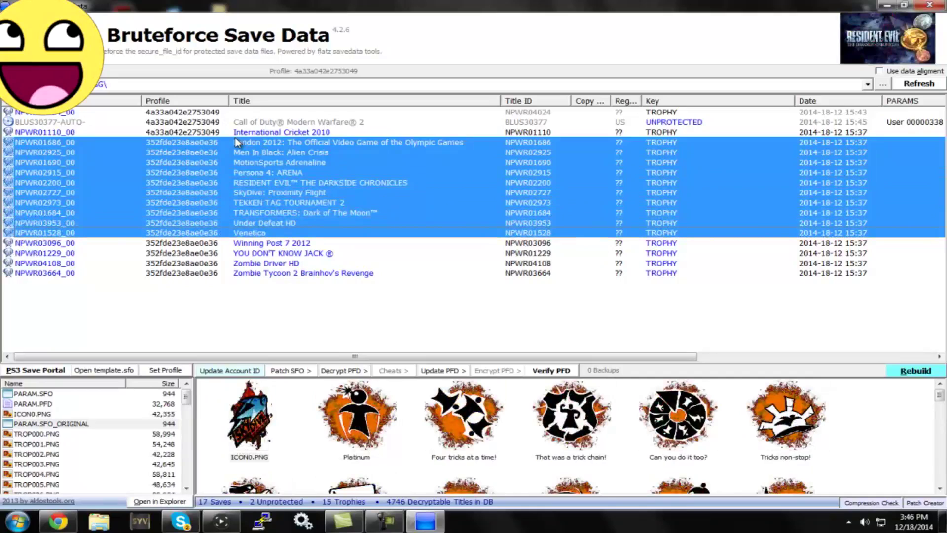
key(shift+Down)
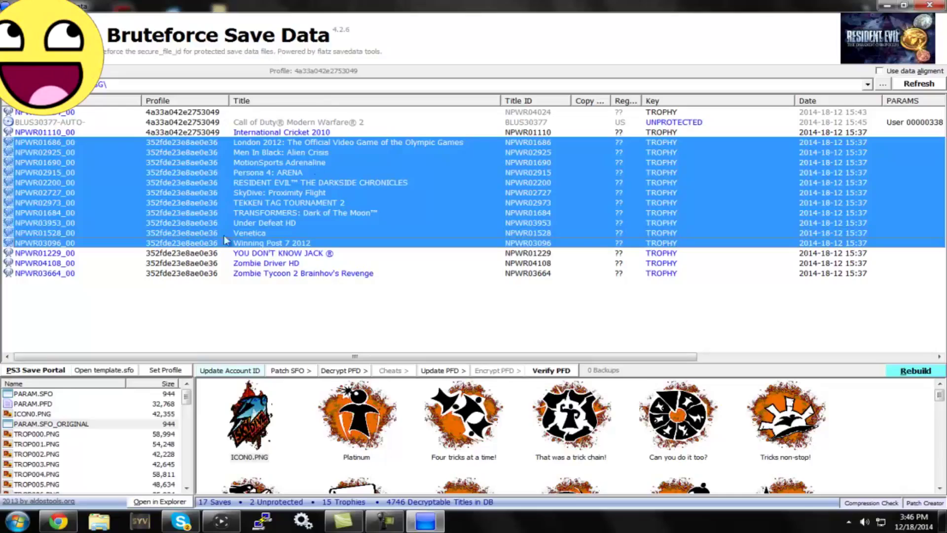
key(shift+Down)
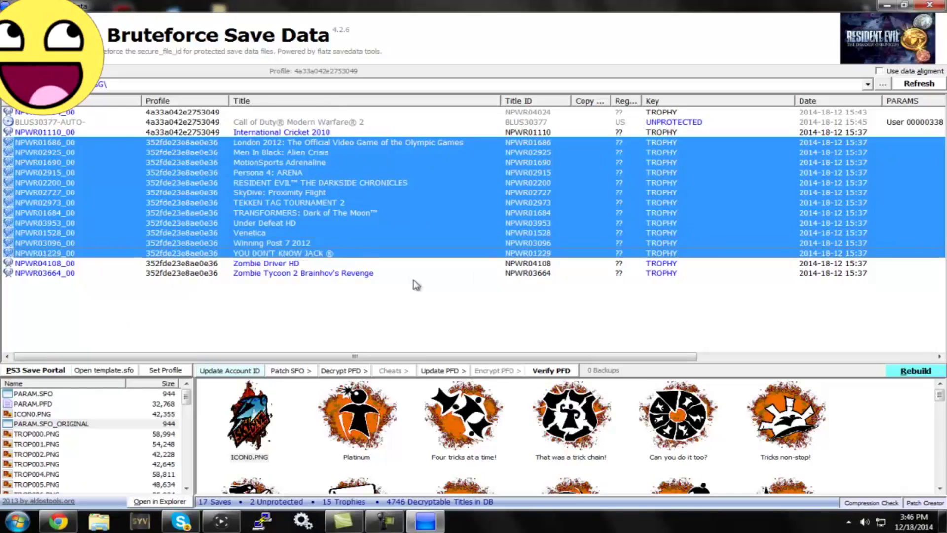
key(shift+Down)
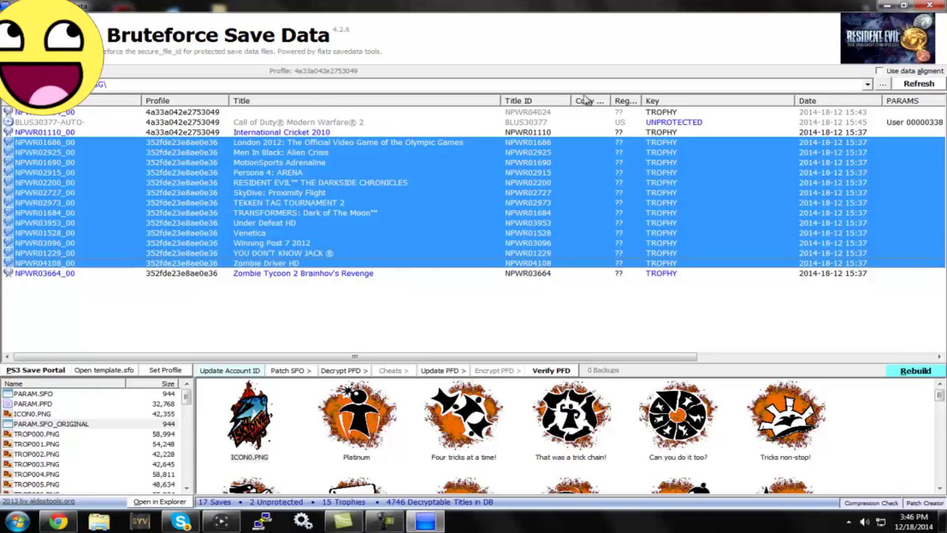
key(shift+Down)
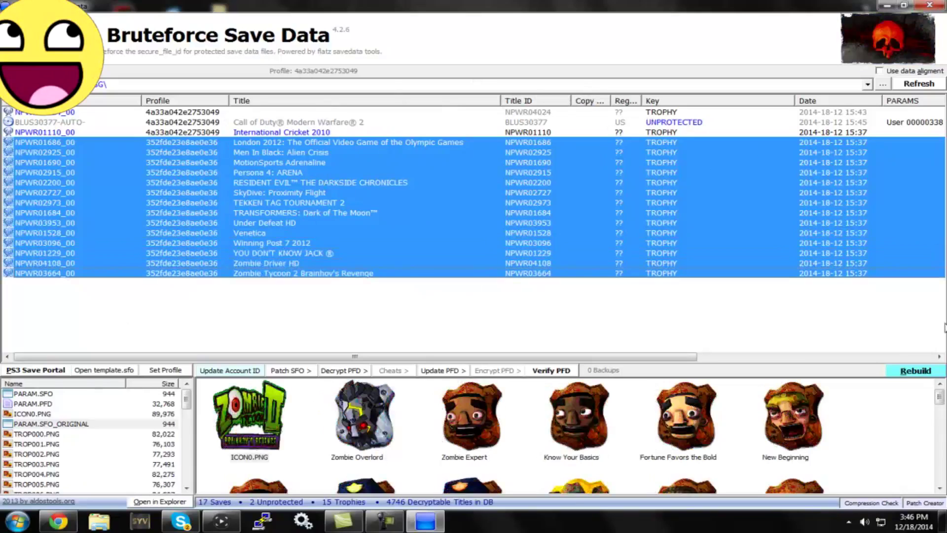
Run Rebuild Full on the selected trophy folders under profile 4a33a042e2753049
click(916, 371)
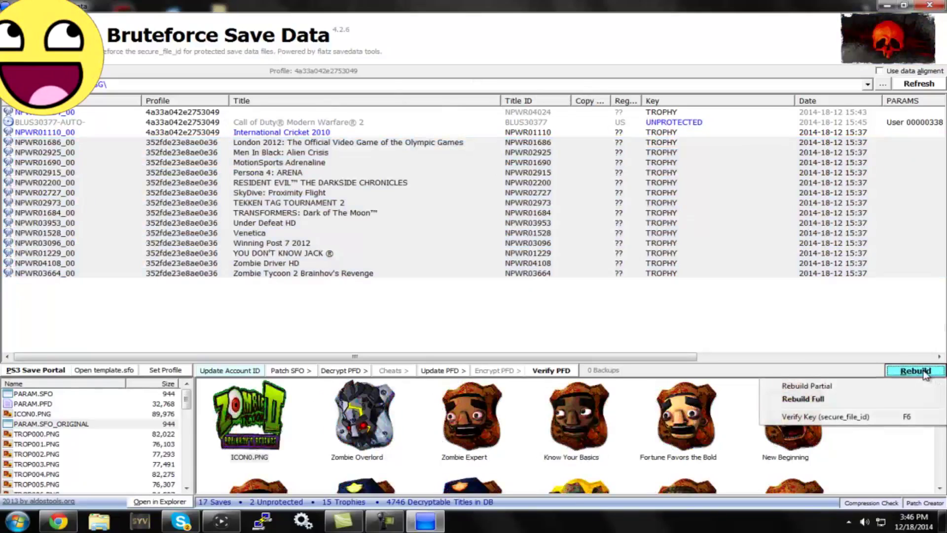
click(847, 401)
click(469, 299)
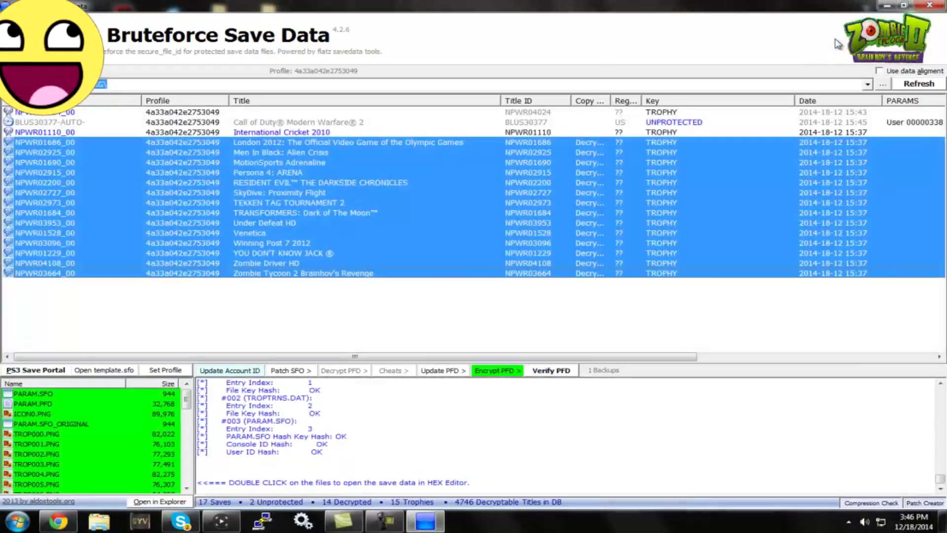
mouse_move(385, 5)
mouse_down()
mouse_move(496, 514)
mouse_move(422, 4)
mouse_up()
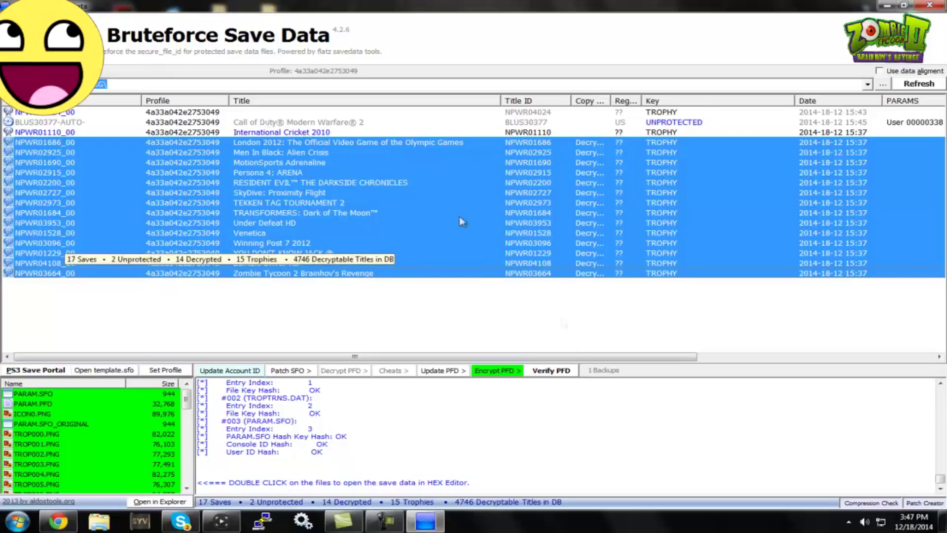
Encrypt the rebuilt trophy folders' decrypted files, then show the Windows desktop
click(510, 371)
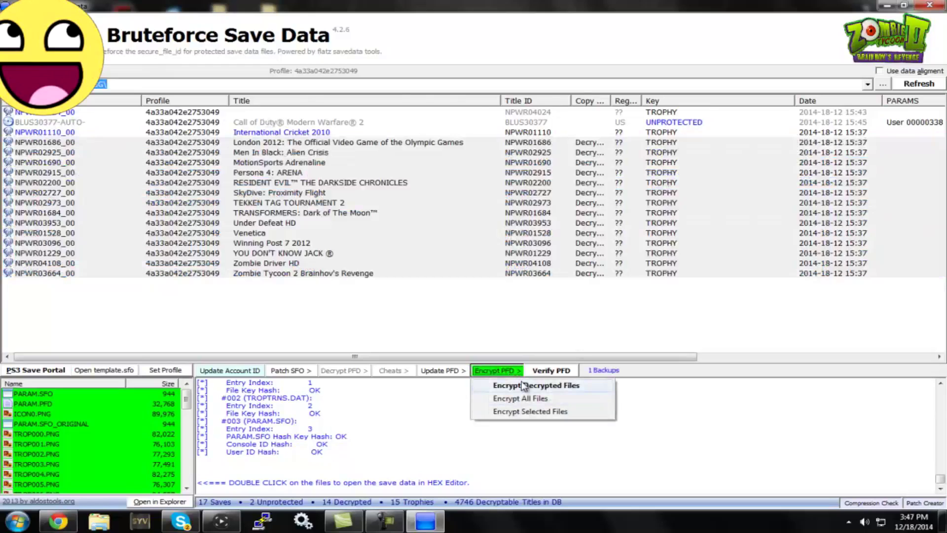
click(519, 386)
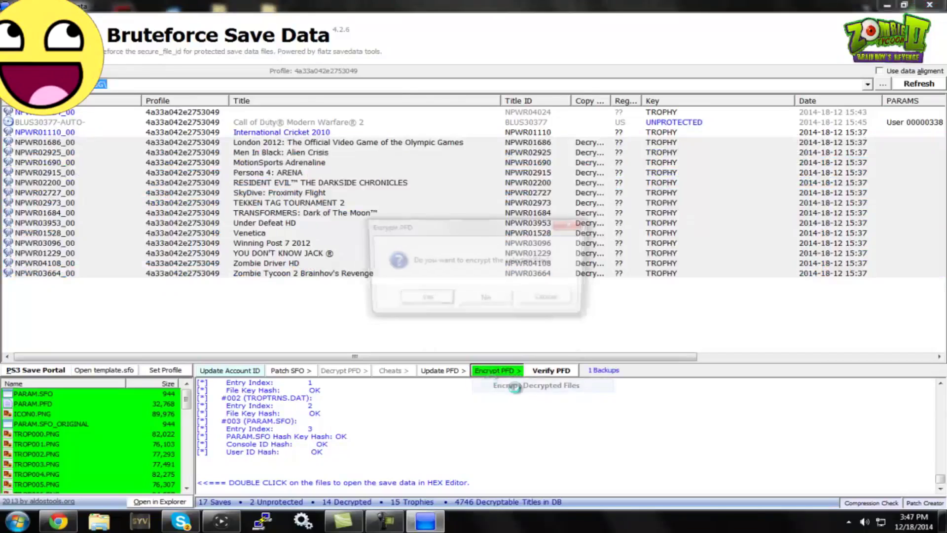
click(434, 300)
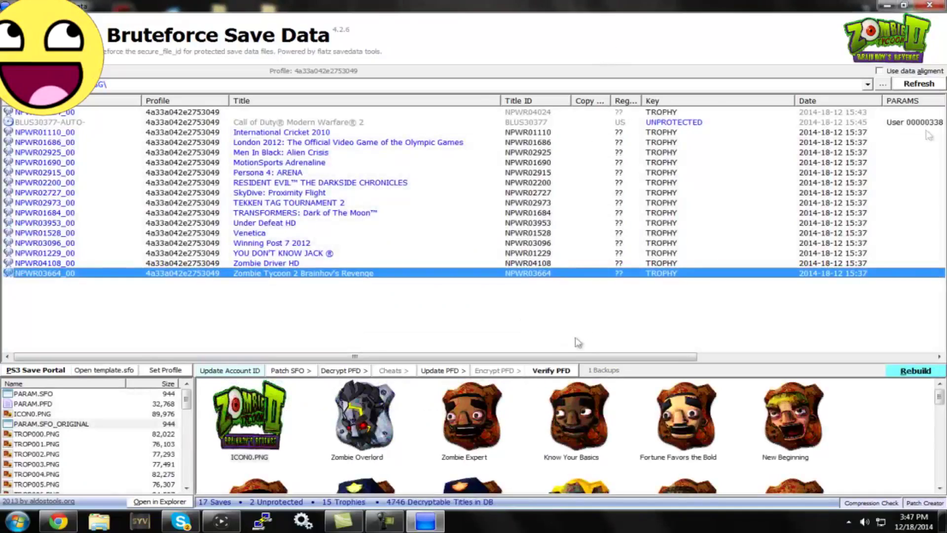
key(super+d)
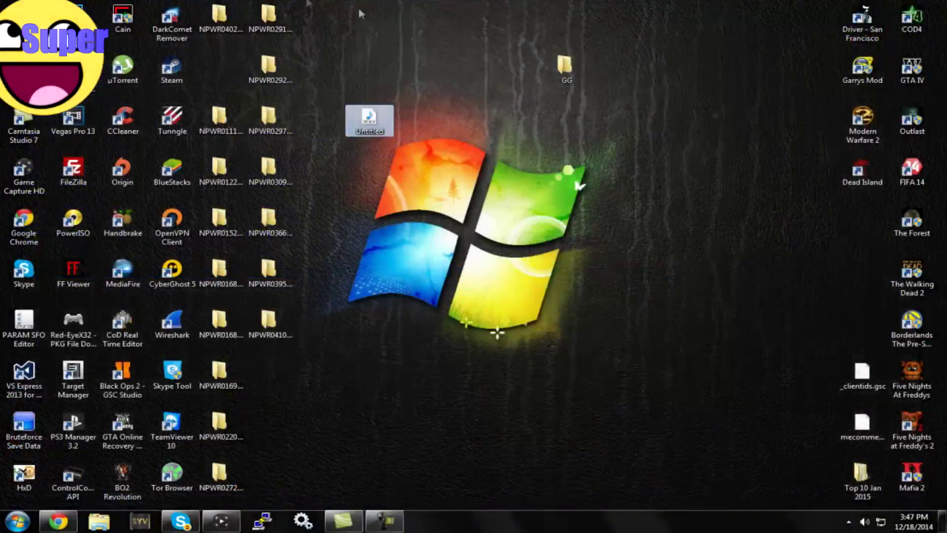
Delete the sixteen NPWR folders from the desktop and move Untitled to the top
drag(300, 1, 207, 476)
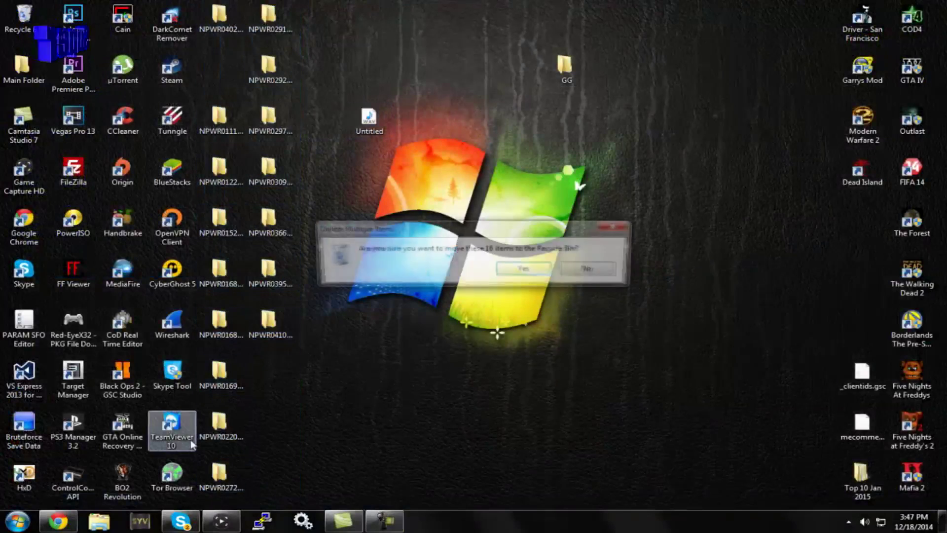
key(Return)
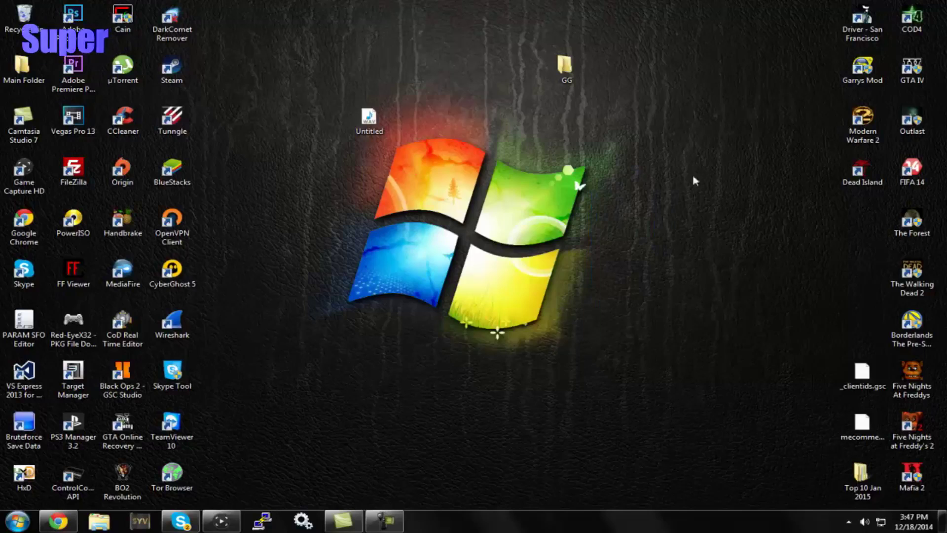
drag(243, 30, 245, 31)
drag(339, 138, 407, 162)
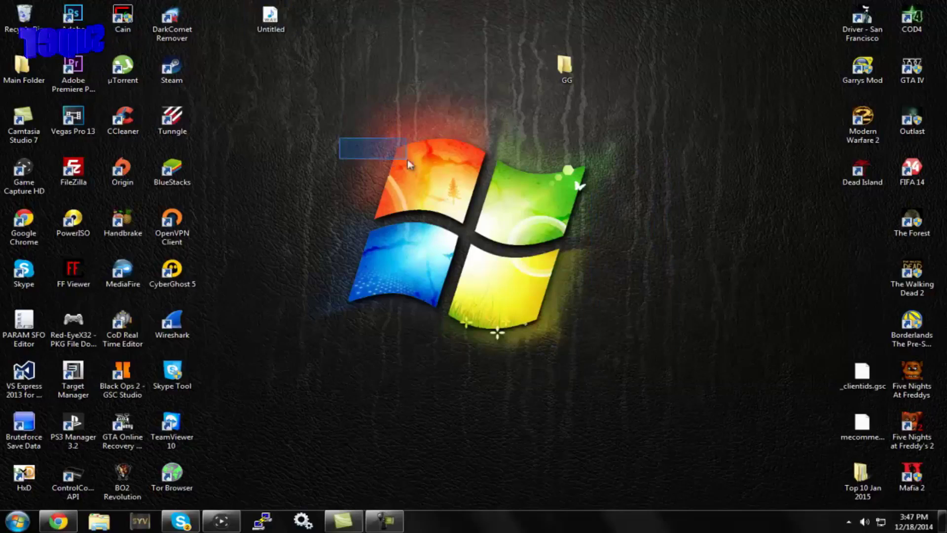
drag(751, 163, 497, 326)
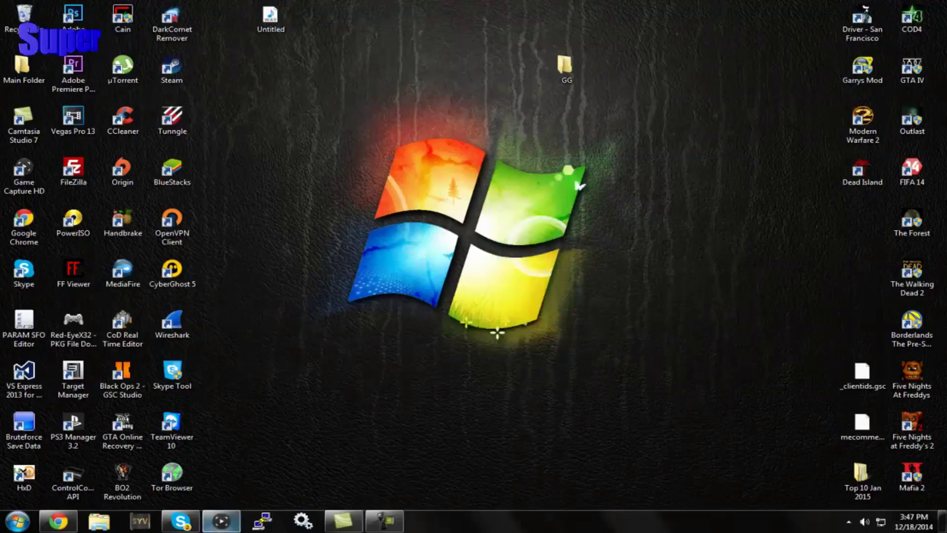
Restore Game Capture HD, launch FileZilla from the Start menu, then minimize Game Capture HD
click(221, 520)
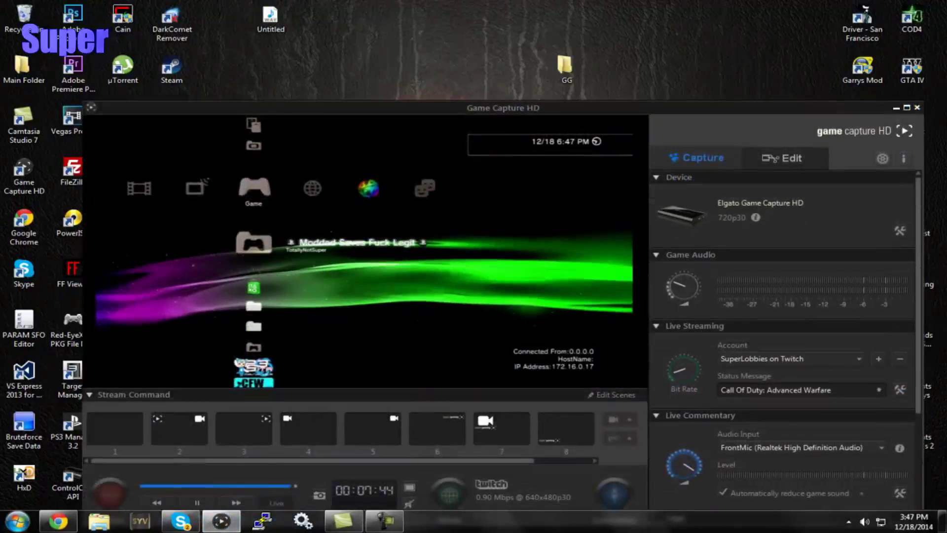
key(super)
key(super)
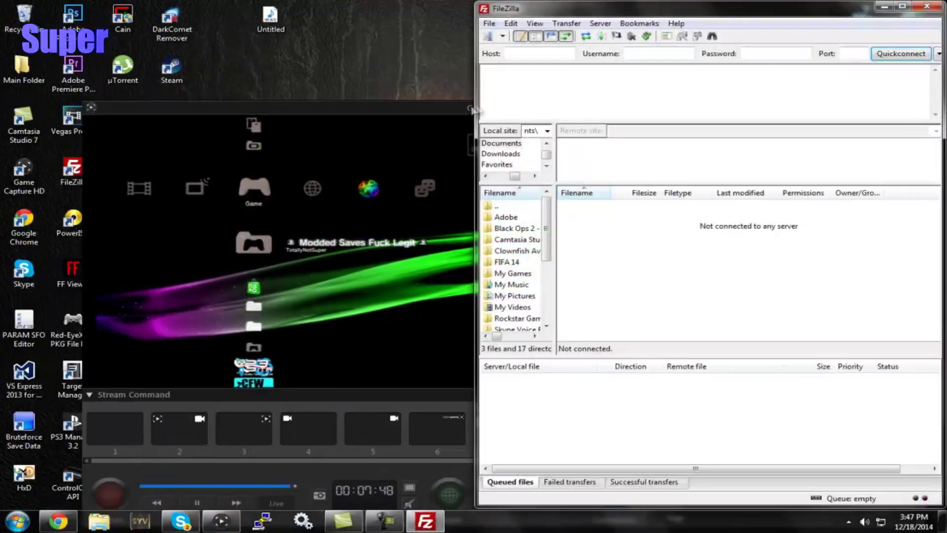
click(893, 111)
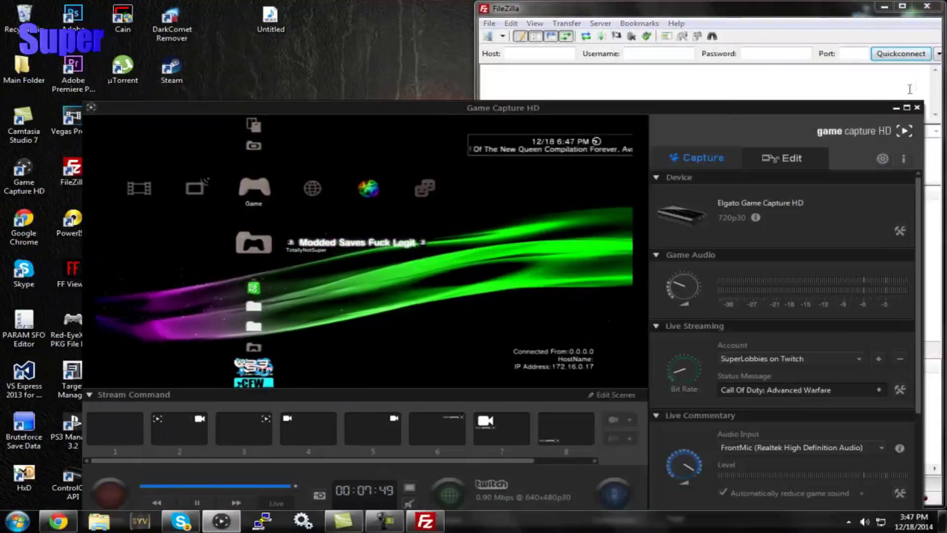
click(895, 108)
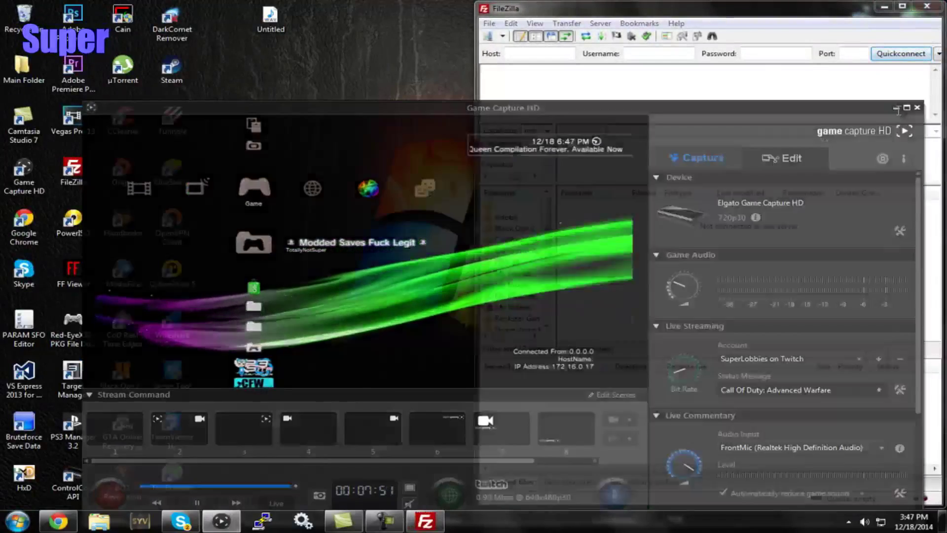
Reconnect to the PS3 at 172.16.0.17 and browse dev_hdd0 and home into the profile folder
click(938, 55)
click(846, 110)
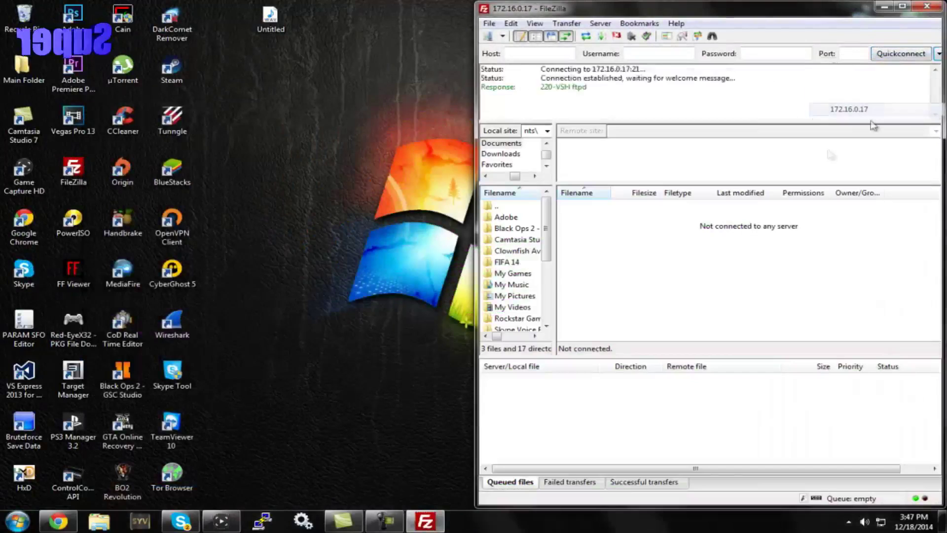
double_click(592, 251)
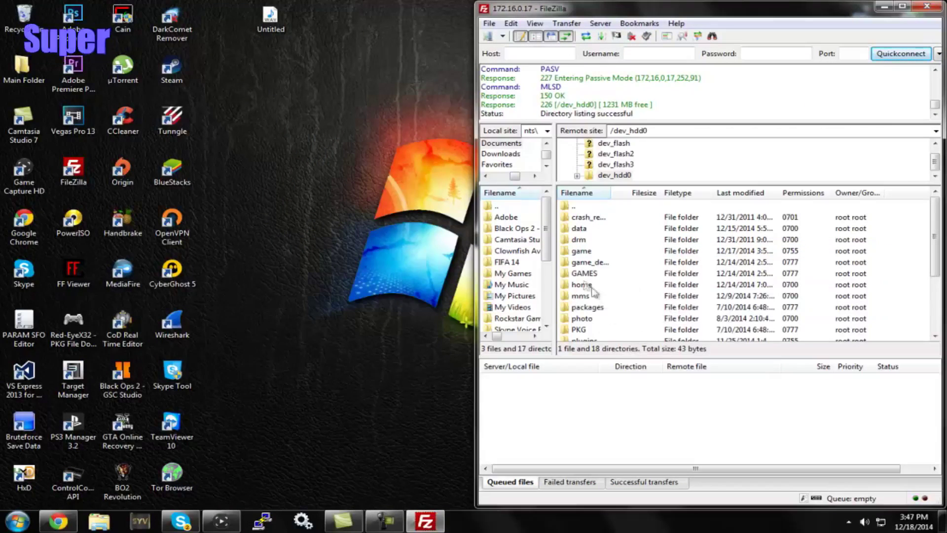
double_click(592, 286)
double_click(598, 241)
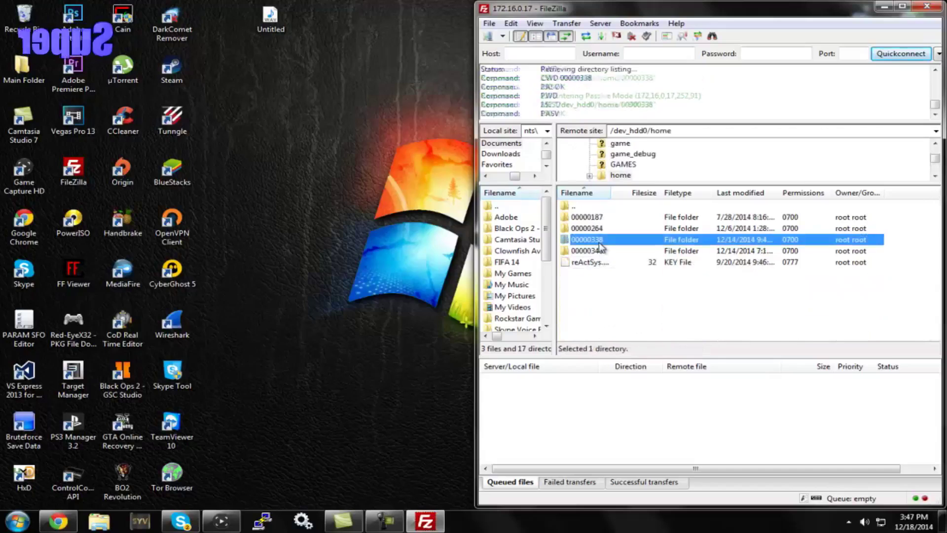
Download the profile's friendim/avatar me.png to the desktop, then delete it
double_click(594, 263)
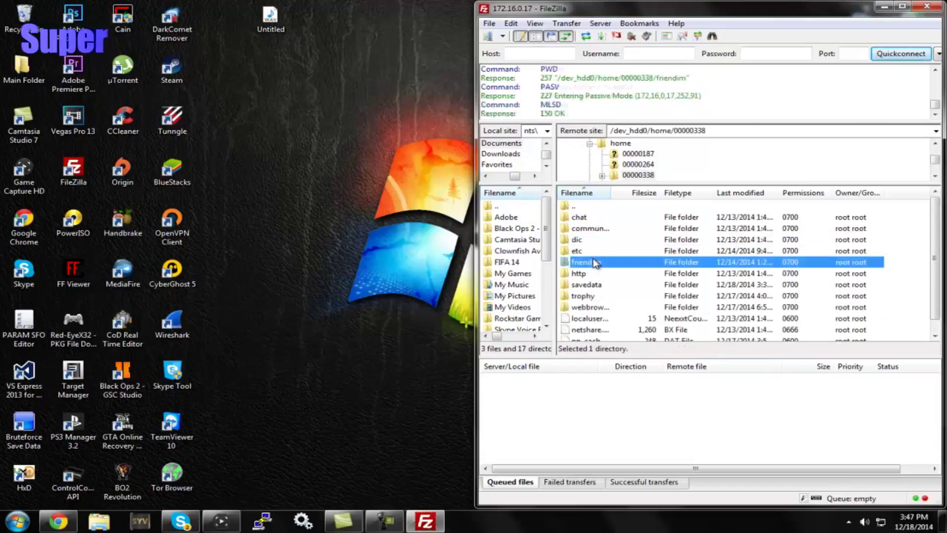
double_click(582, 218)
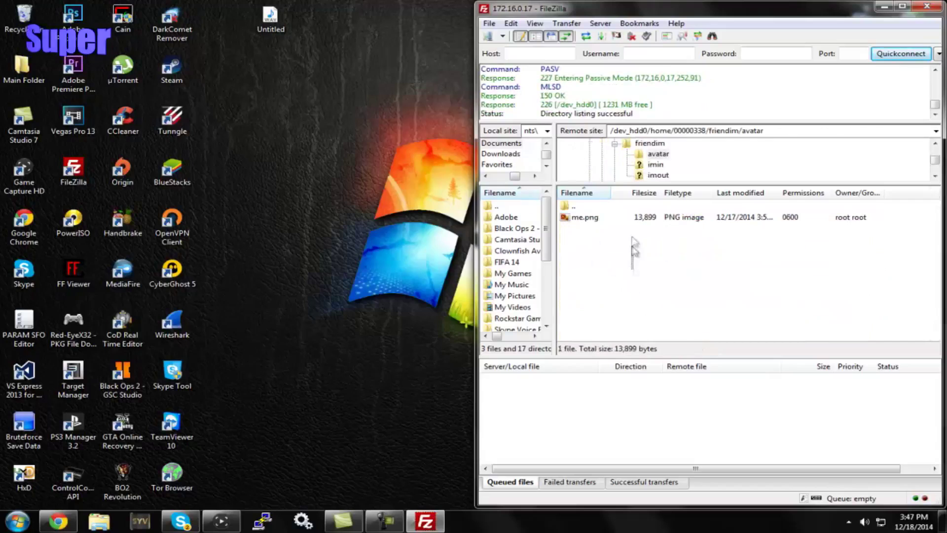
click(702, 221)
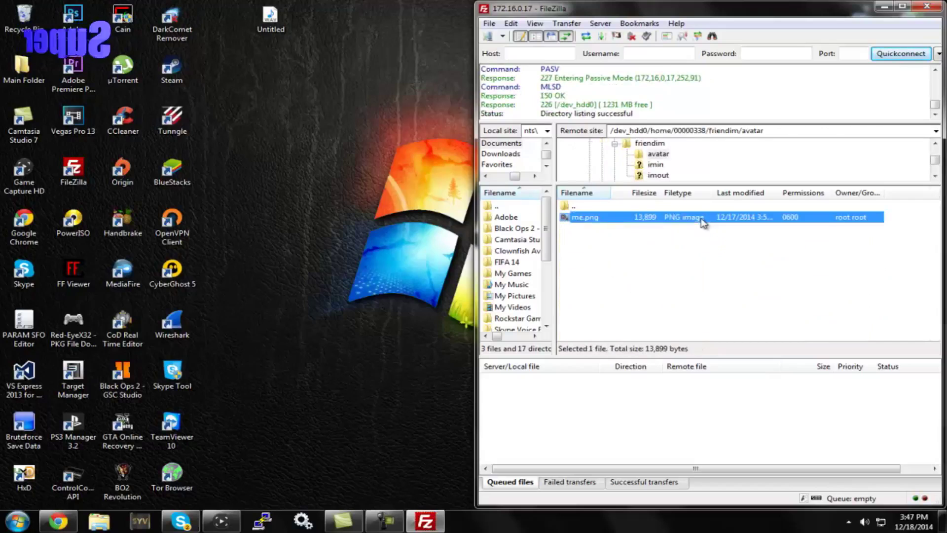
drag(585, 217, 518, 230)
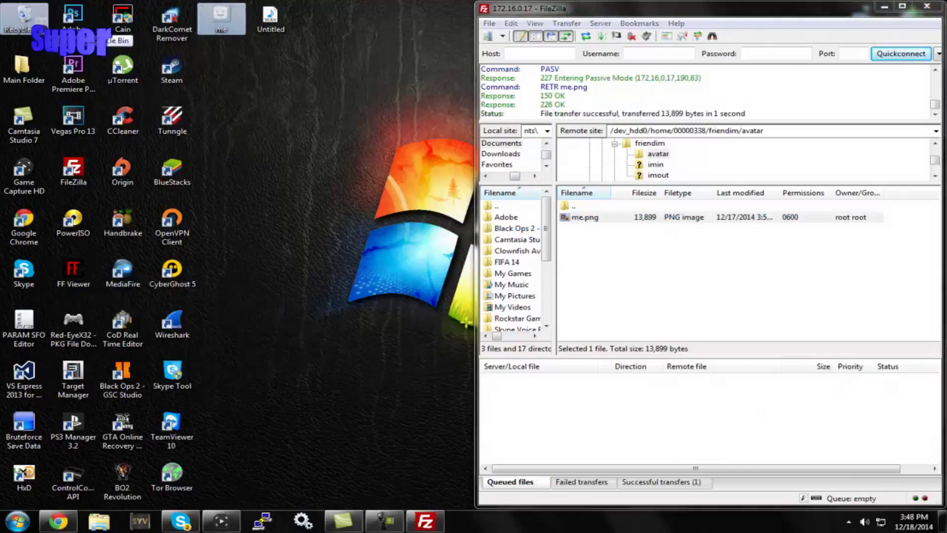
key(Delete)
Go back to the profile folder, enter its trophy folder, and reposition the FileZilla window
double_click(603, 208)
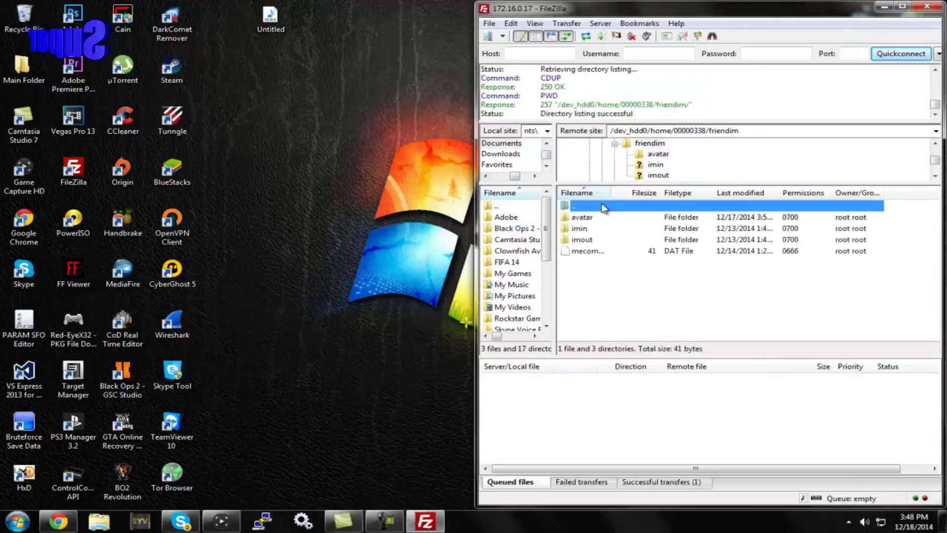
double_click(585, 296)
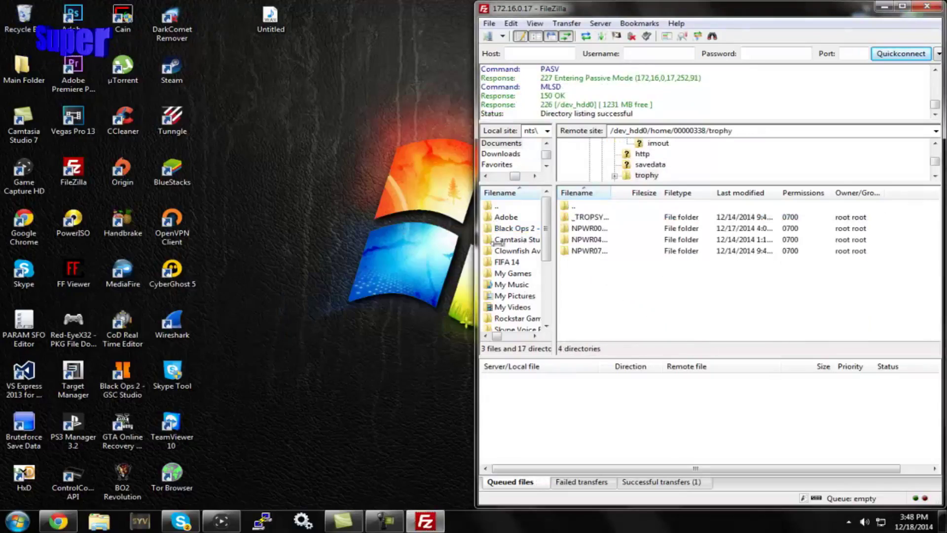
drag(607, 269, 612, 333)
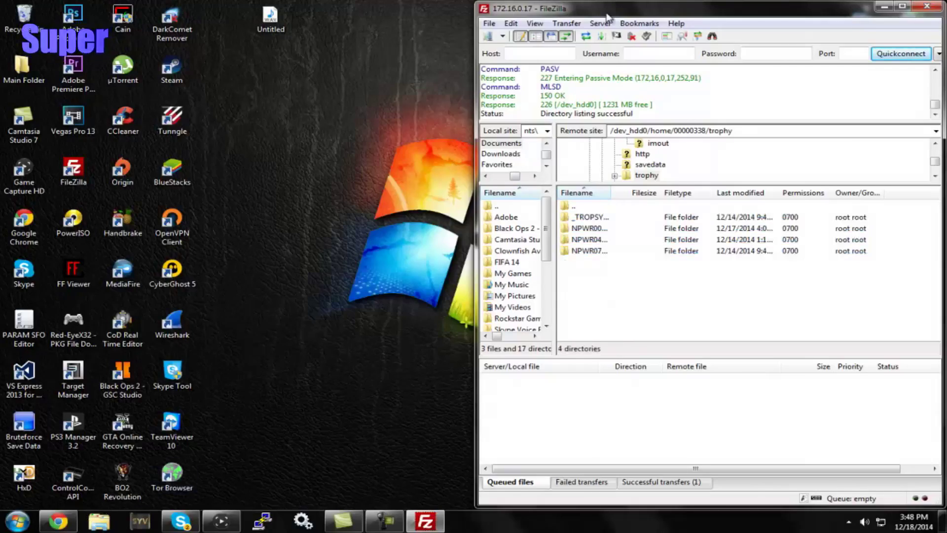
drag(607, 16, 634, 221)
Open the GG folder snapped to the left half, with FileZilla docked on the right
double_click(571, 74)
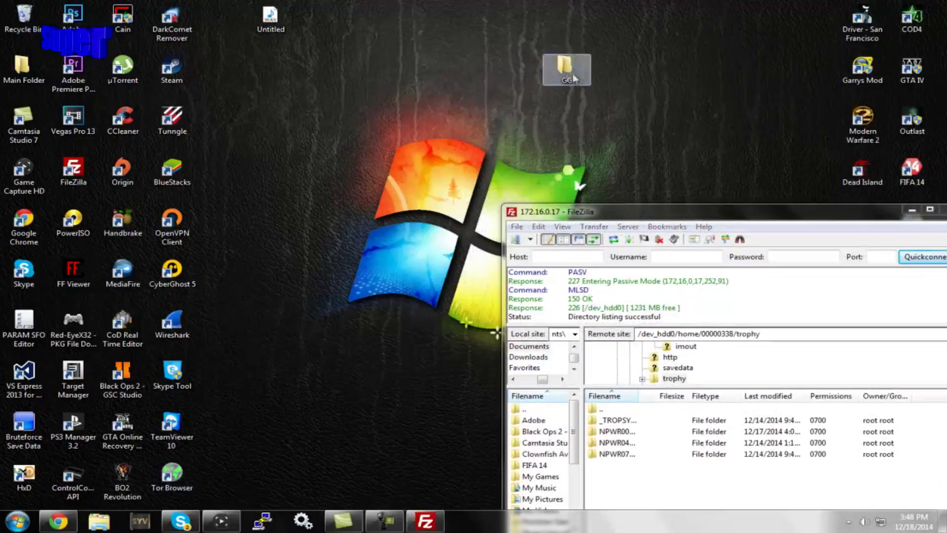
key(super+Left)
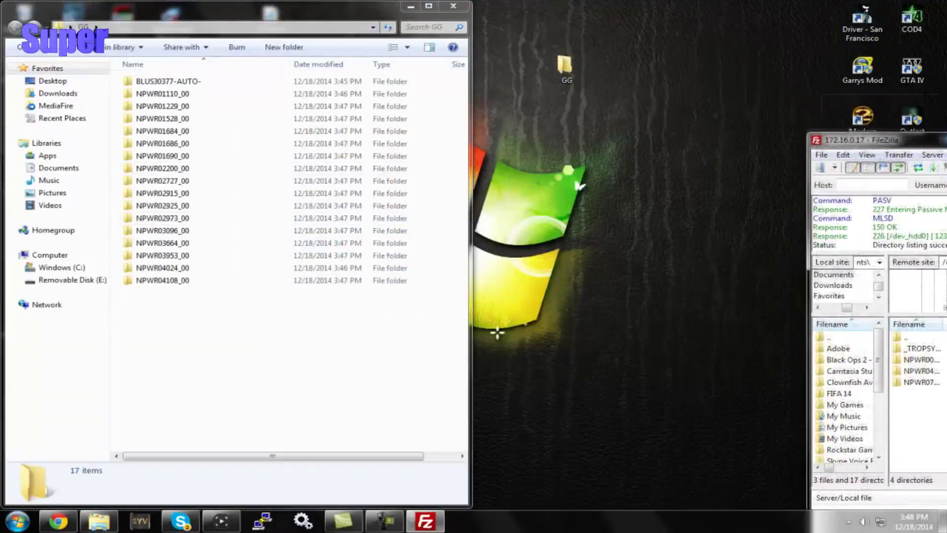
drag(613, 220, 946, 141)
Delete BLUS30377-AUTO- and upload all 16 NPWR folders into the PS3 trophy folder
click(231, 83)
key(Delete)
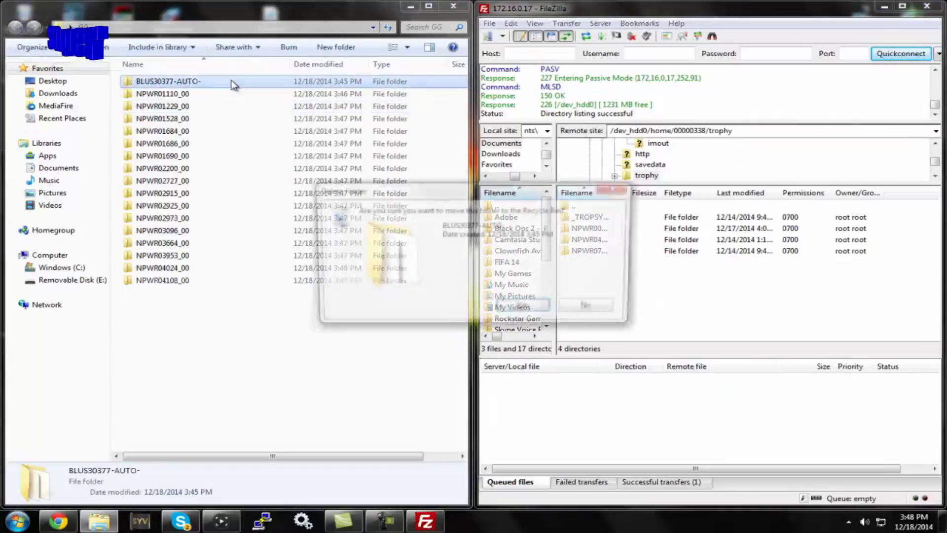
key(Return)
drag(190, 286, 163, 74)
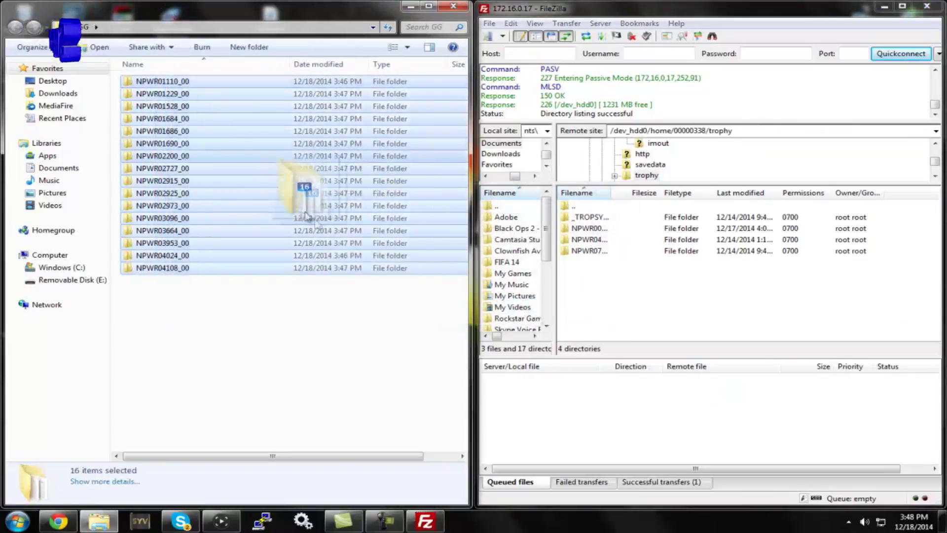
drag(218, 148, 796, 340)
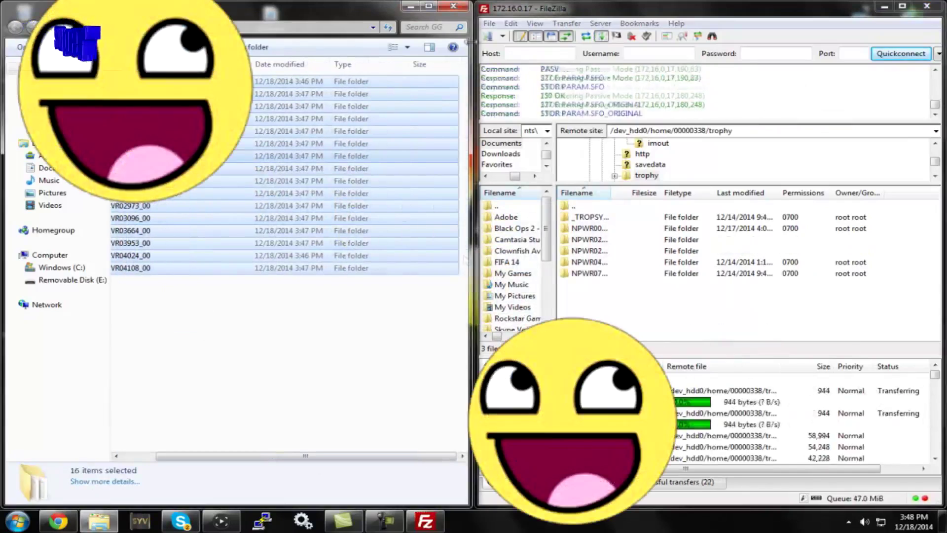
Minimize the GG window and enlarge FileZilla to fill the screen during the upload
click(411, 7)
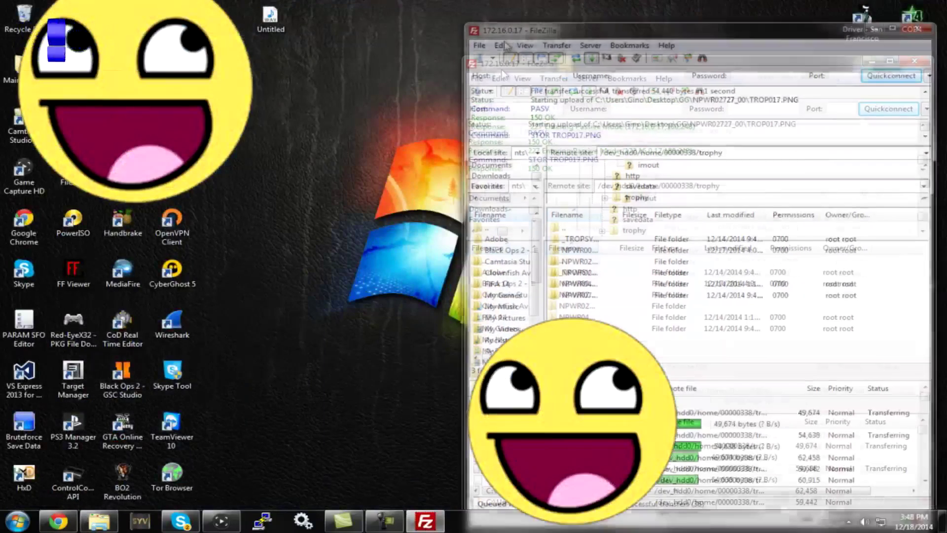
mouse_move(529, 8)
mouse_down()
mouse_move(516, 58)
mouse_move(426, 130)
mouse_up()
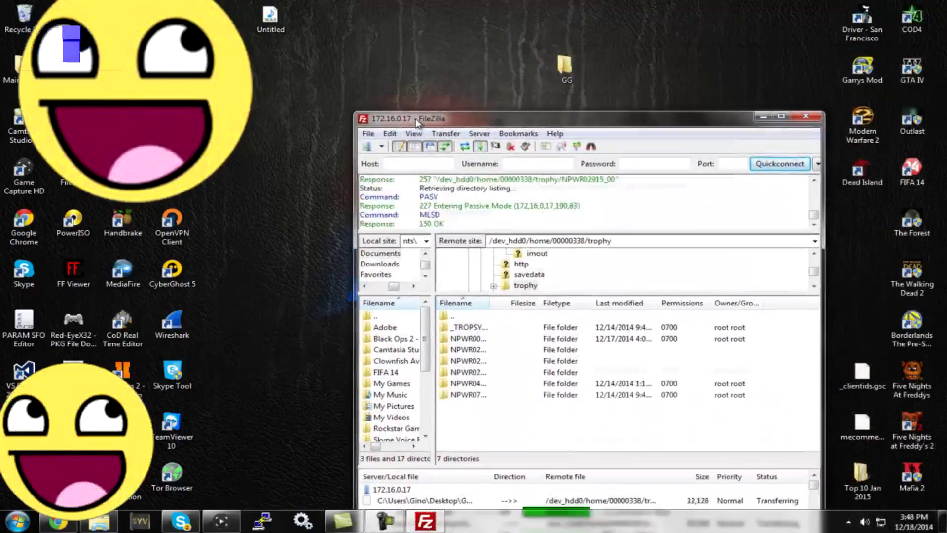
drag(427, 129, 394, 0)
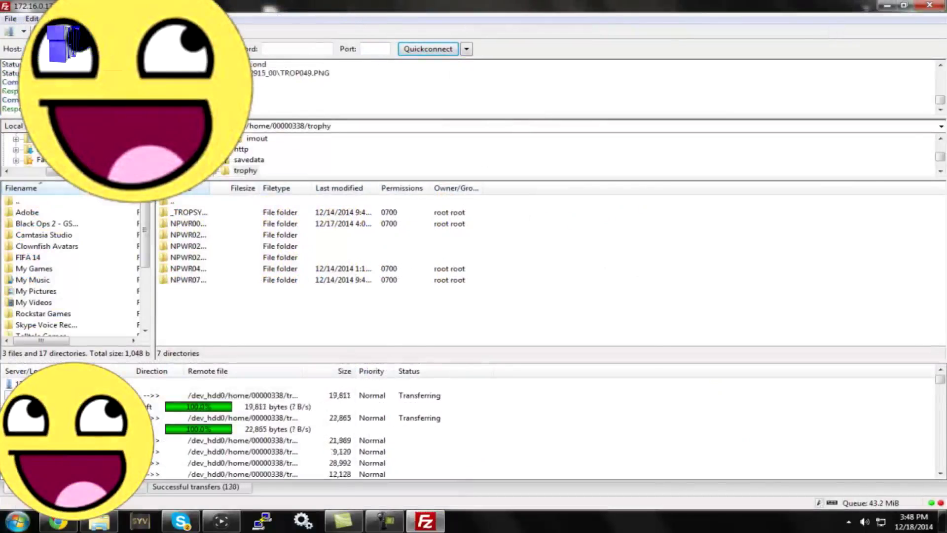
Check another chat conversation, then bring up the screen recorder controls while waiting
click(170, 524)
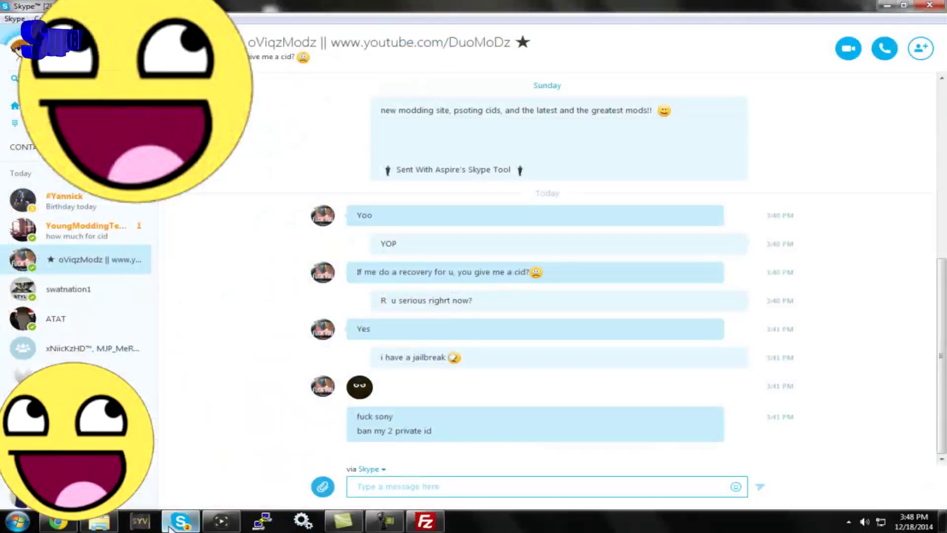
click(89, 228)
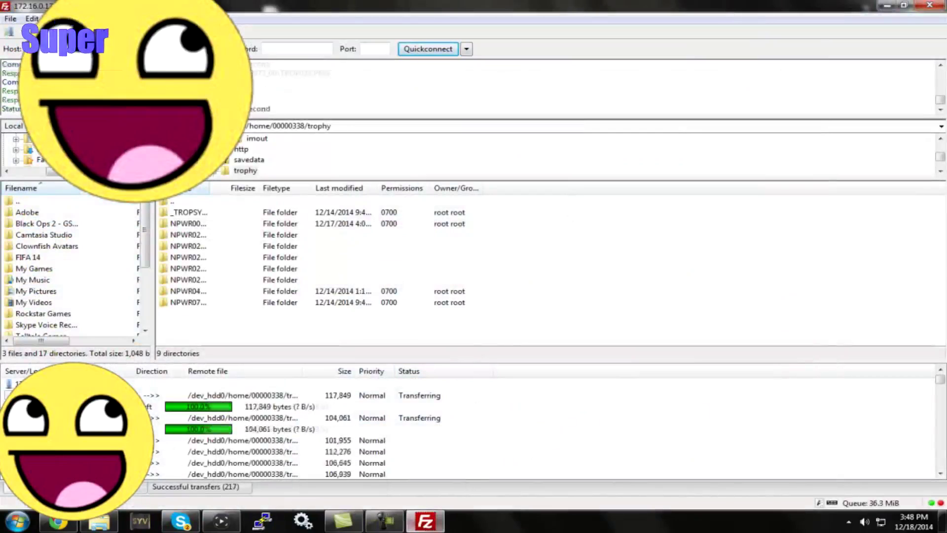
click(393, 522)
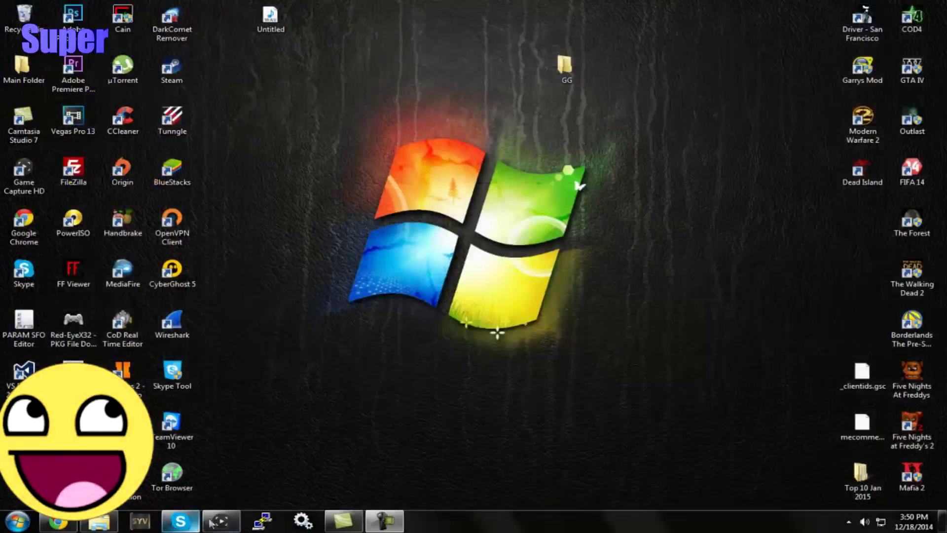
Restore the Game Capture HD window and move it higher on the desktop
click(213, 523)
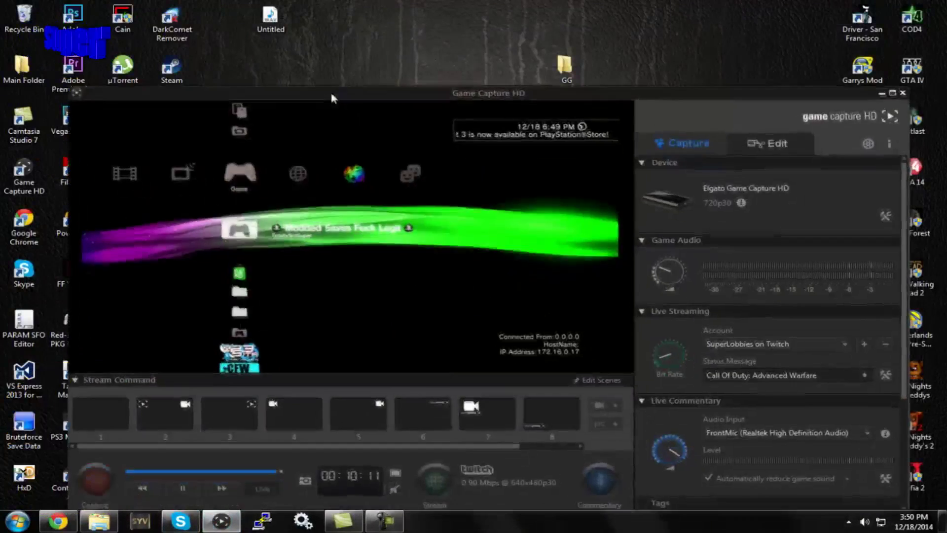
drag(332, 97, 322, 46)
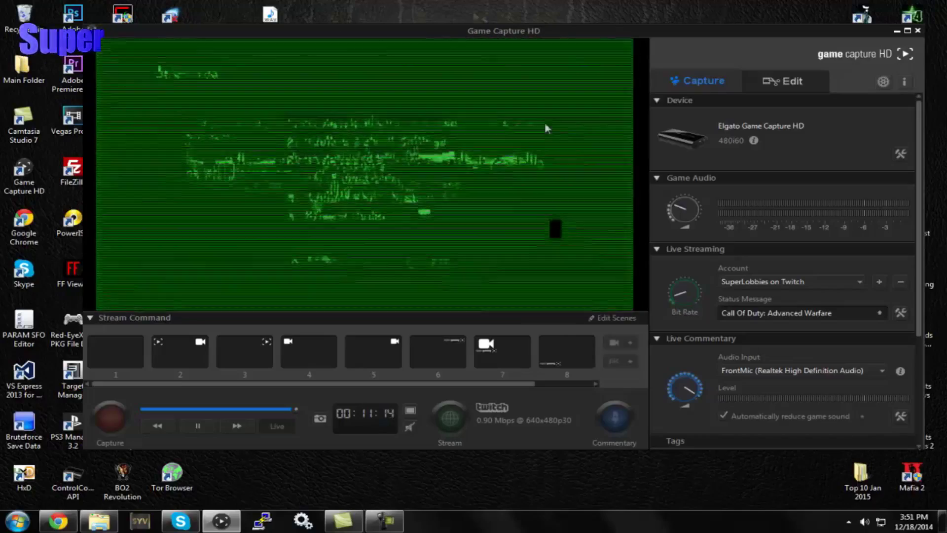
Reposition the capture window while the PS3 restarts, then bring up the recorder controls
drag(668, 26, 604, 34)
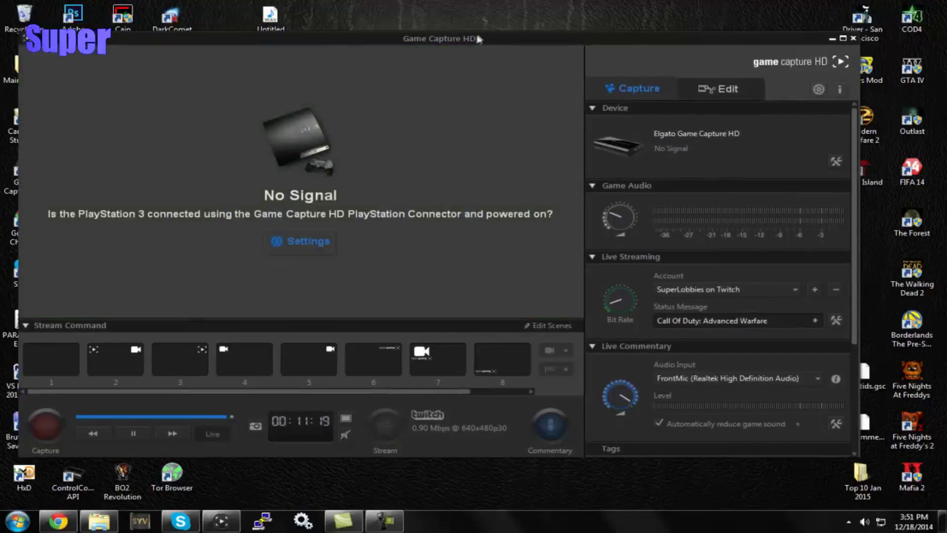
drag(472, 39, 469, 18)
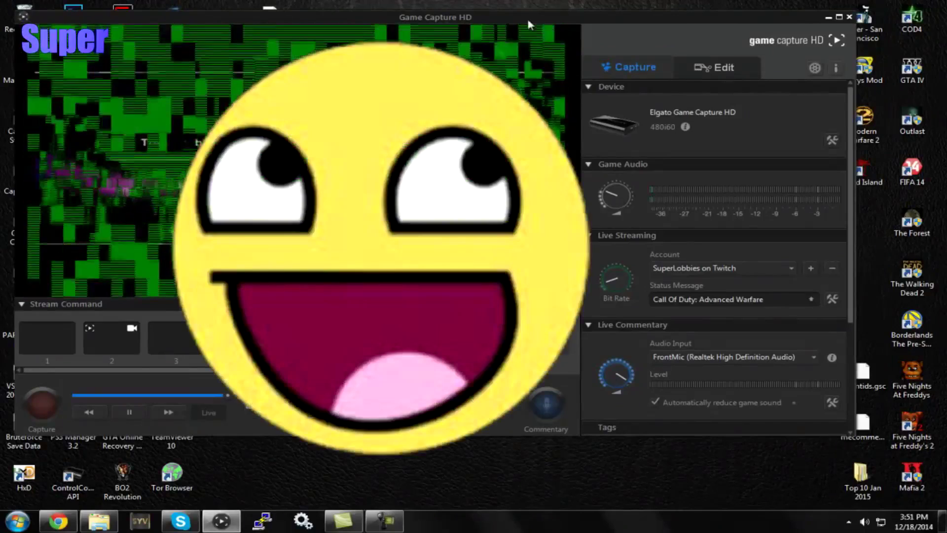
drag(528, 25, 562, 34)
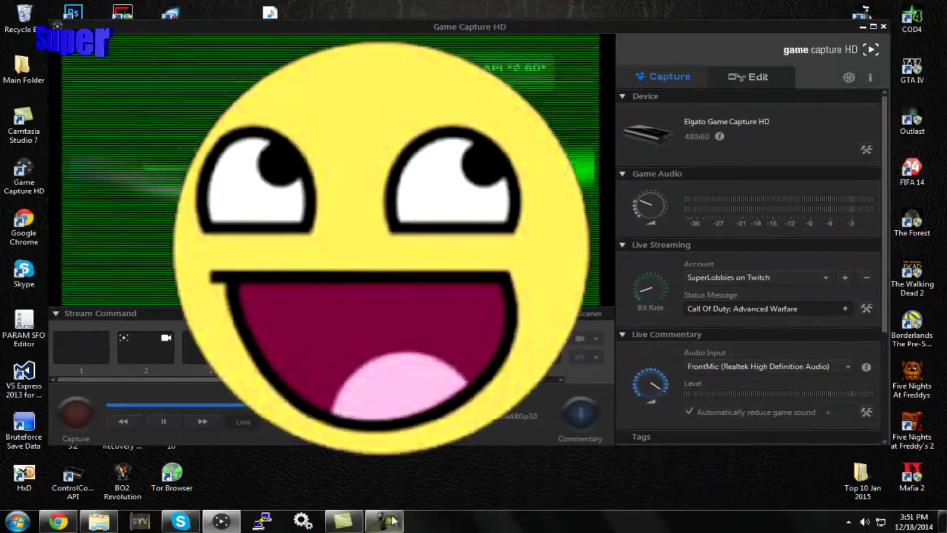
click(386, 522)
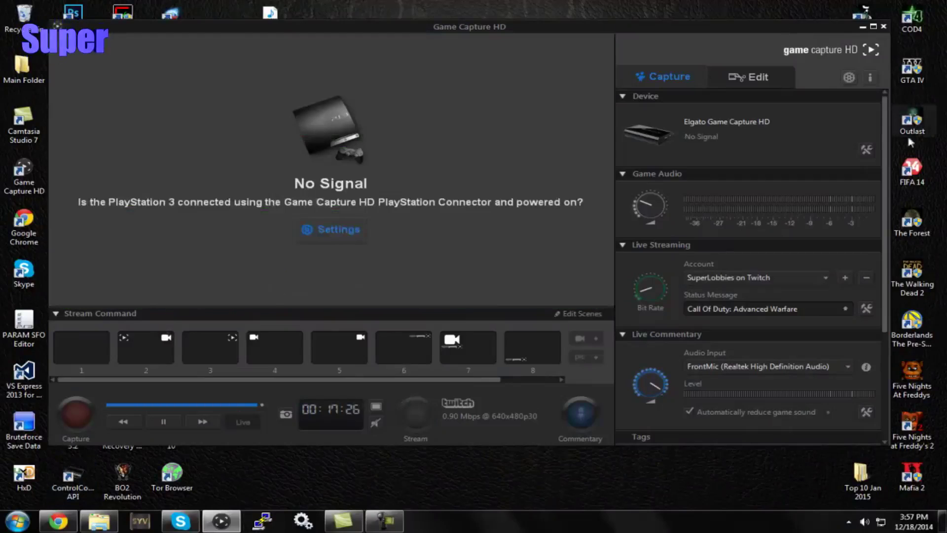
Maximize the Game Capture HD window to full screen
click(872, 27)
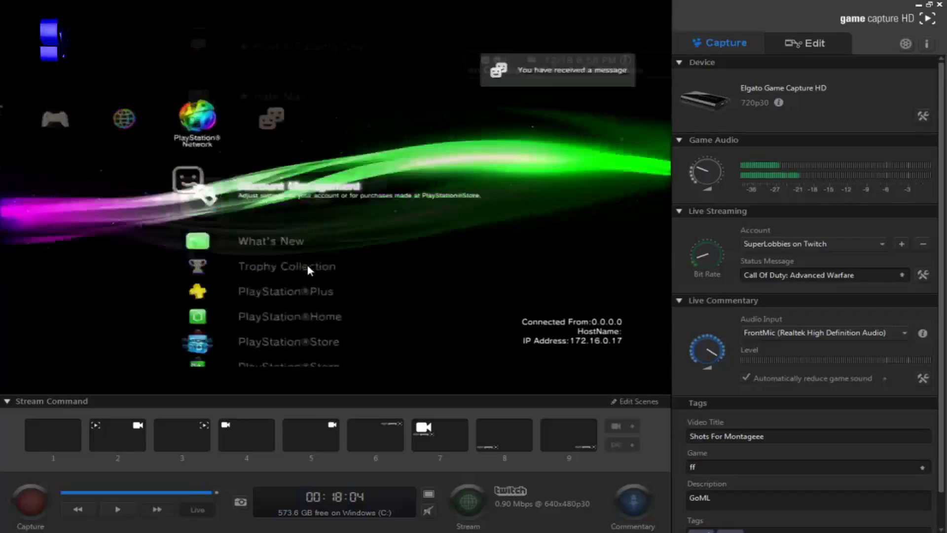
Pause and resume the capture preview, then start the profile's trophy sync
key(space)
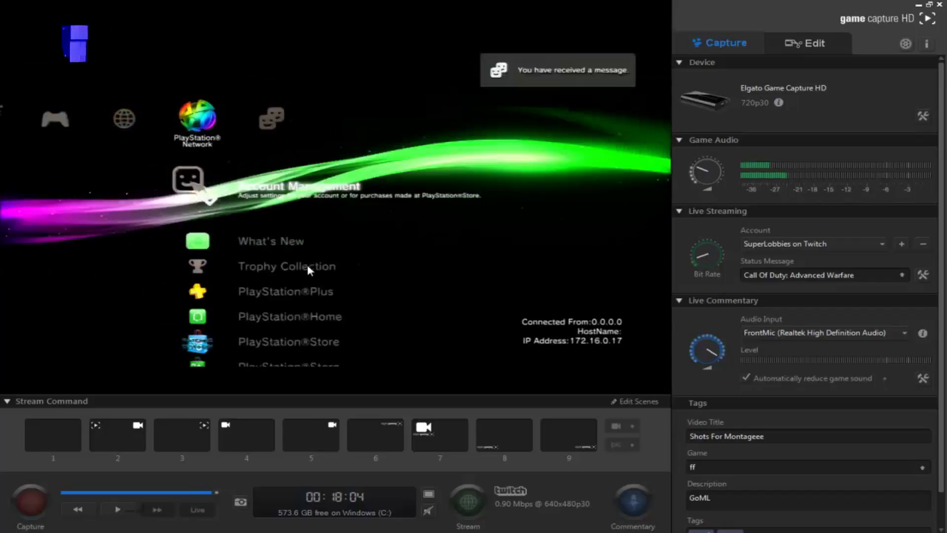
key(space)
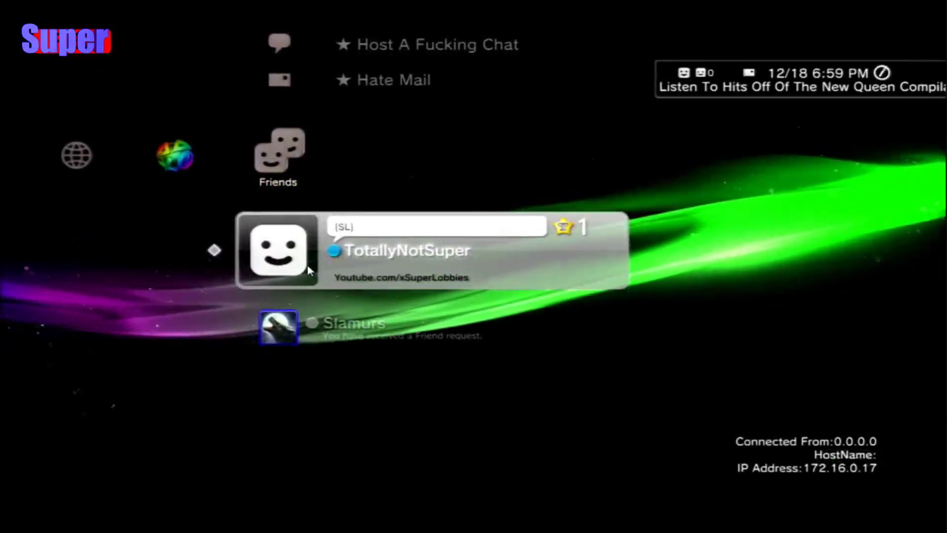
key(Return)
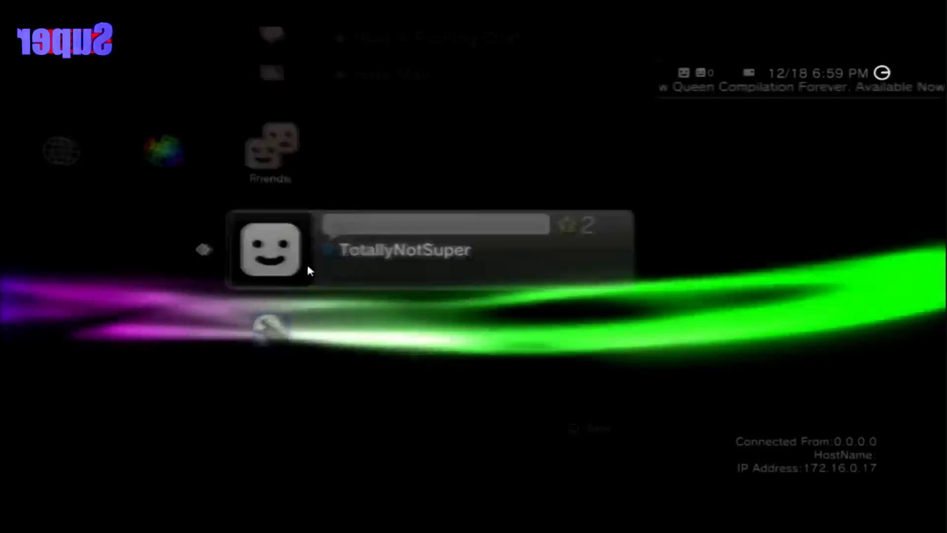
key(Left)
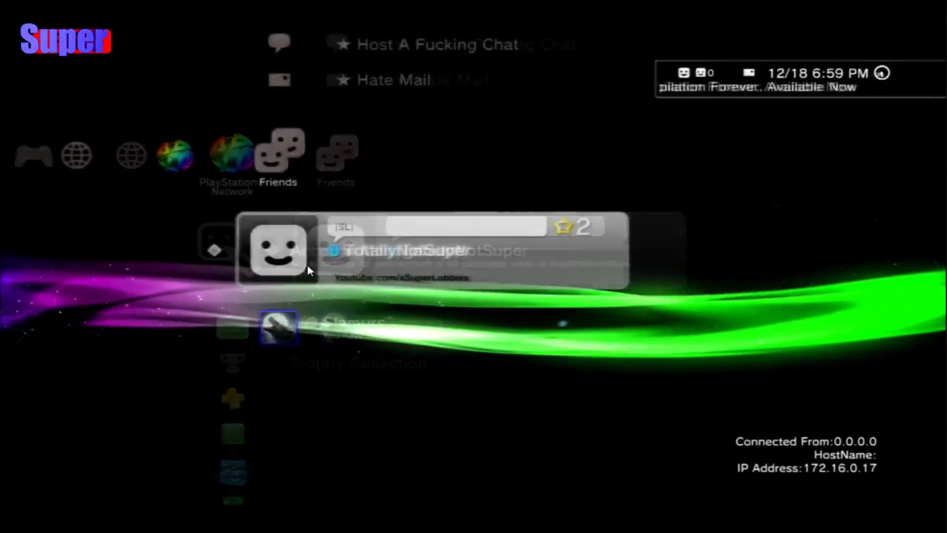
key(Down)
key(Down)
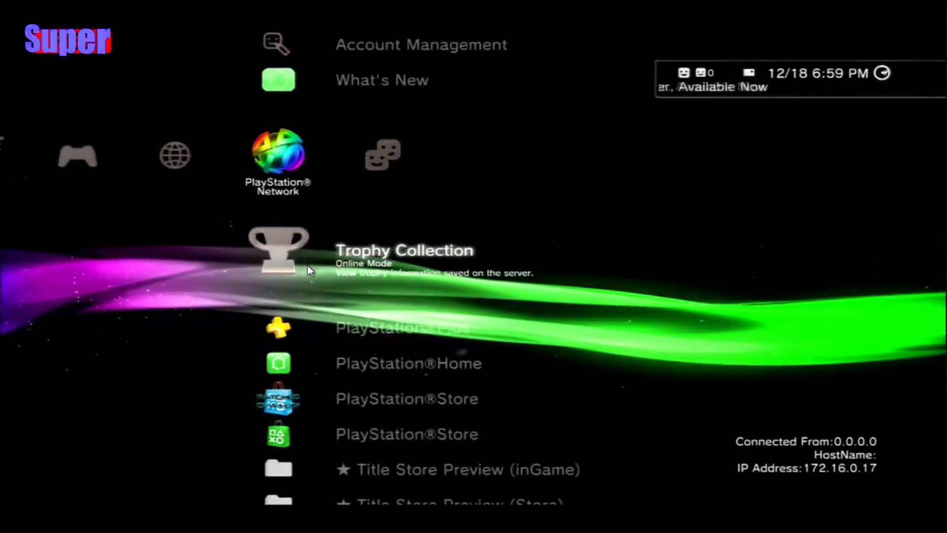
key(Return)
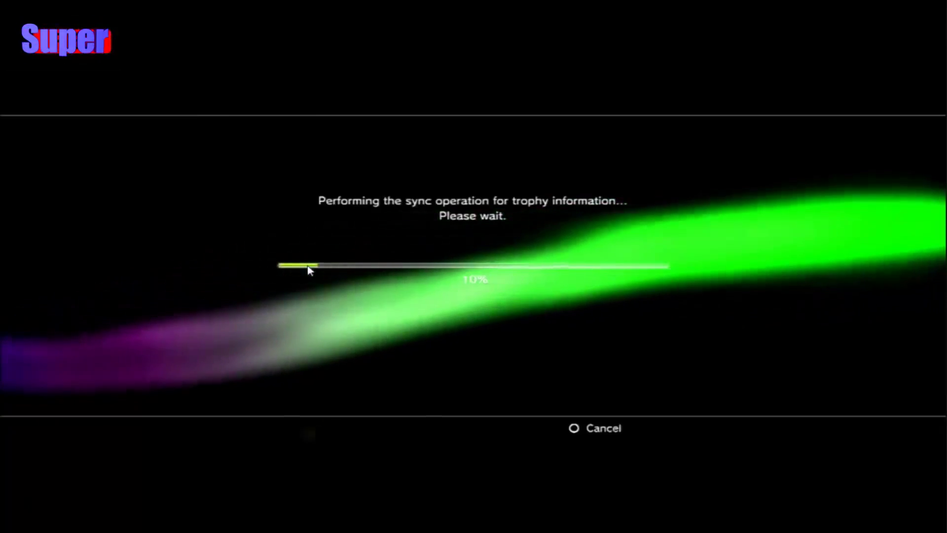
key(Escape)
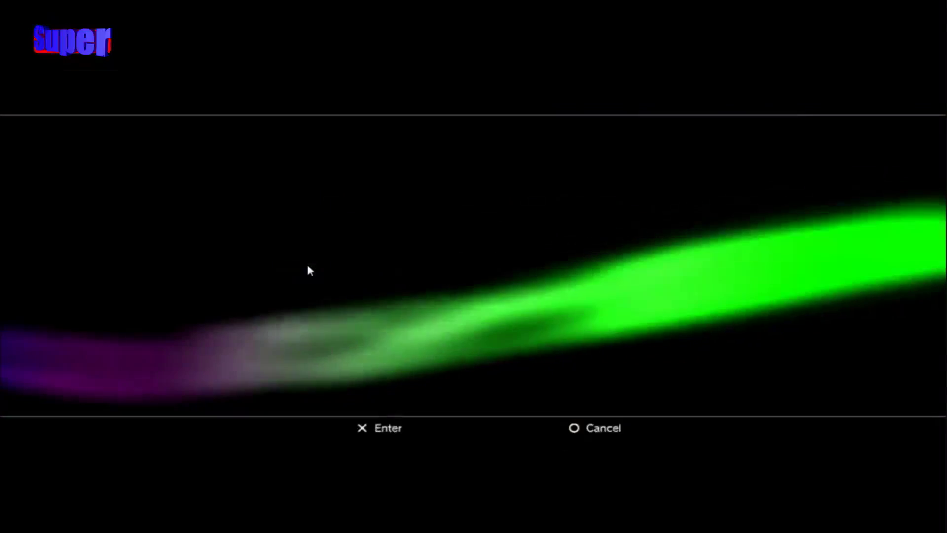
key(Return)
key(Right)
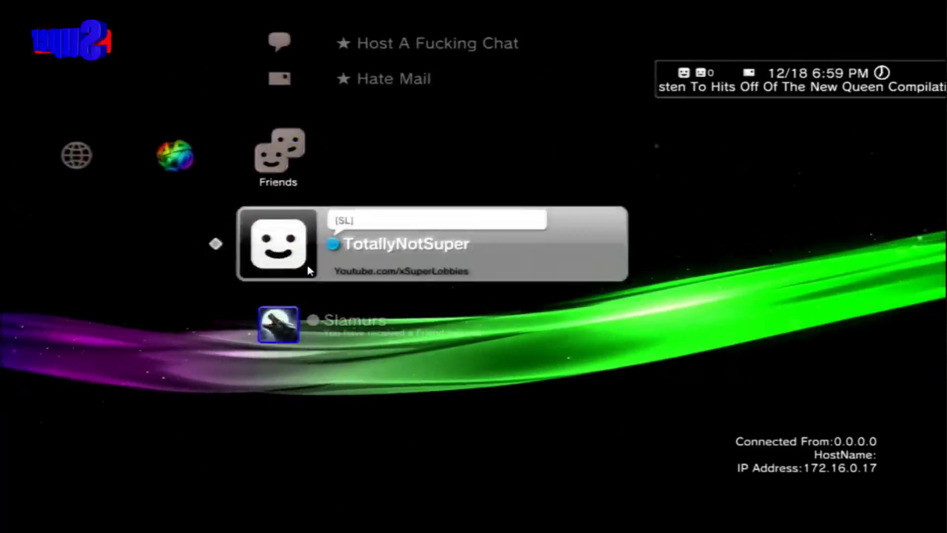
Run the trophy sync twice, dismiss error 80022D55, and reopen profile options to sync again
key(Return)
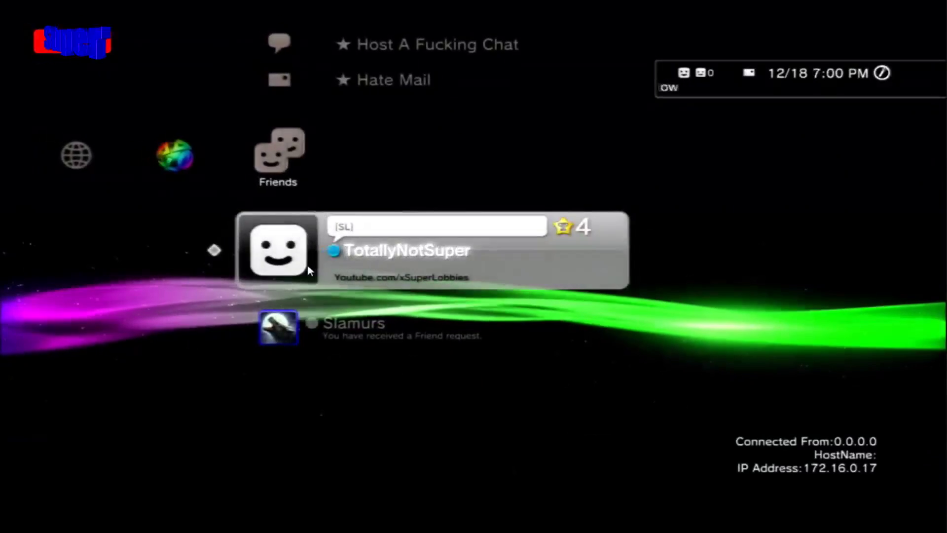
key(Return)
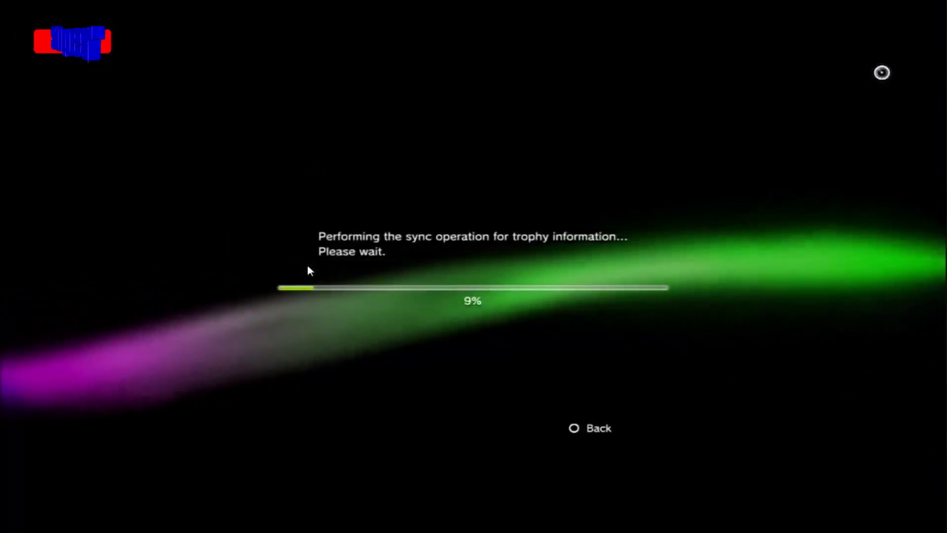
key(Escape)
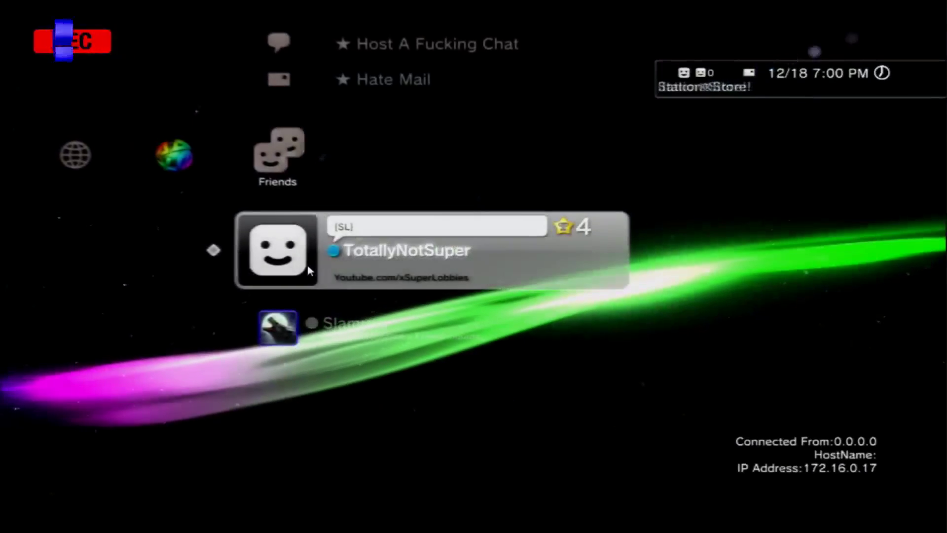
key(Return)
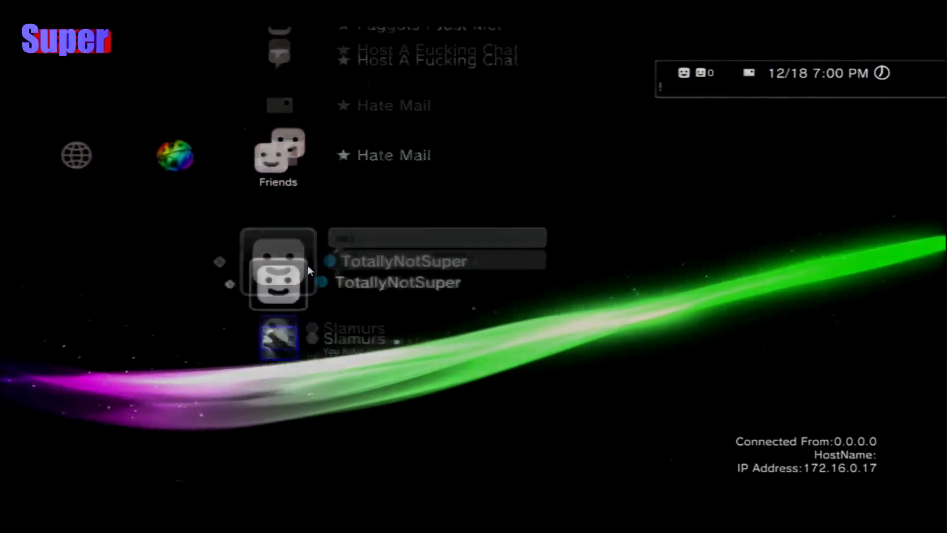